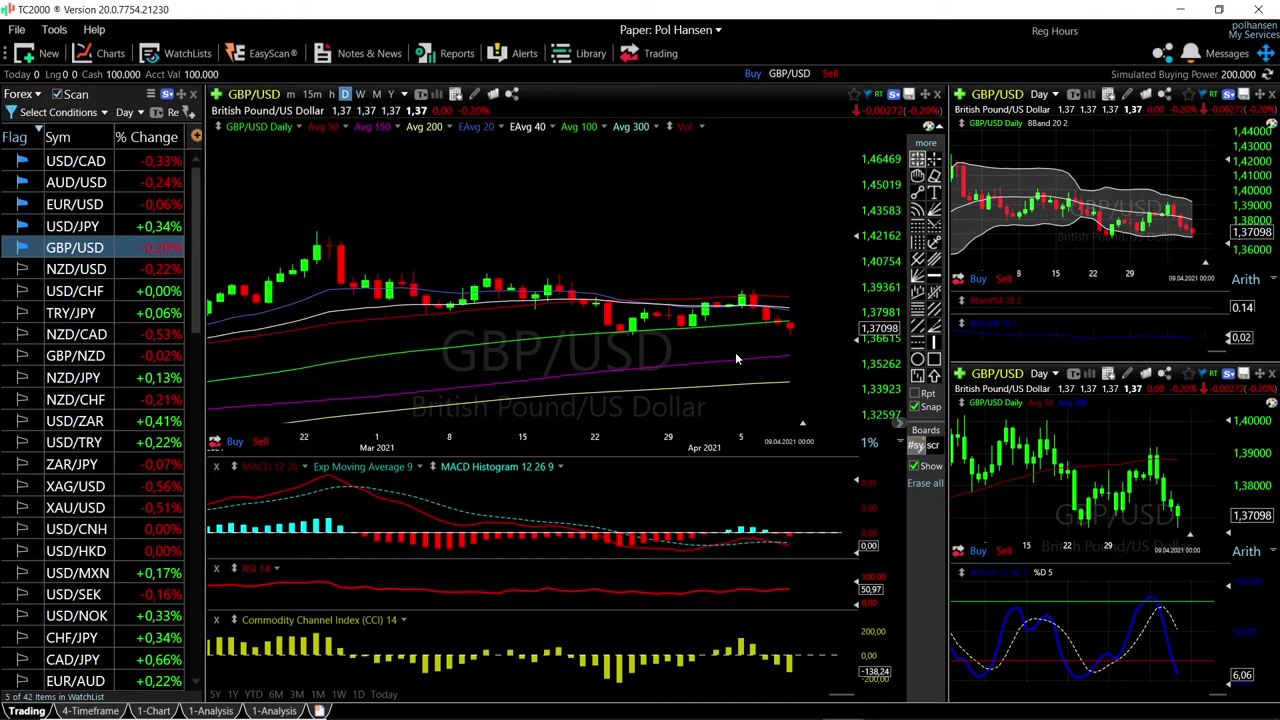
Zoom the main GBP/USD daily chart out, then back in on the latest weeks of candles
{"action": "scroll", "coordinate": [735, 352], "scroll_direction": "down", "scroll_amount": 2}
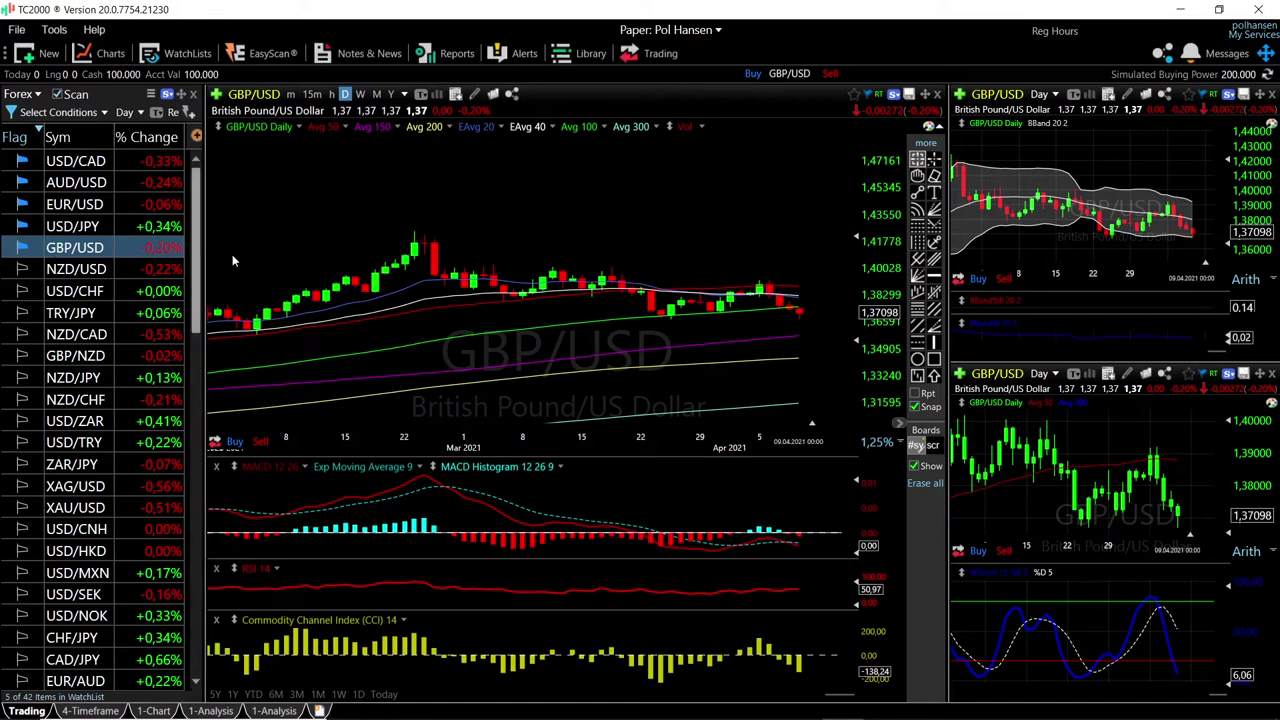
{"action": "scroll", "coordinate": [806, 302], "scroll_direction": "up", "scroll_amount": 5}
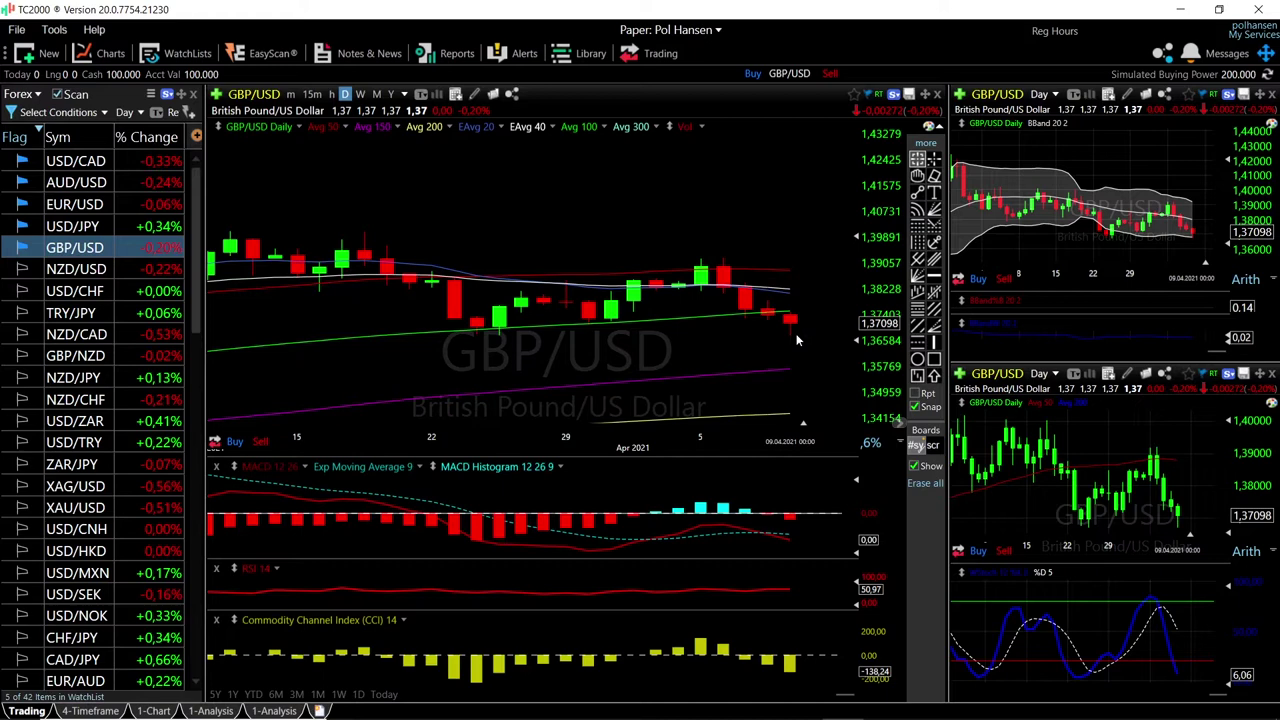
Read the latest GBP/USD candle's price and indicator values in the data box
{"action": "left_click", "coordinate": [796, 336]}
{"action": "scroll", "coordinate": [1190, 240], "scroll_direction": "up", "scroll_amount": 4}
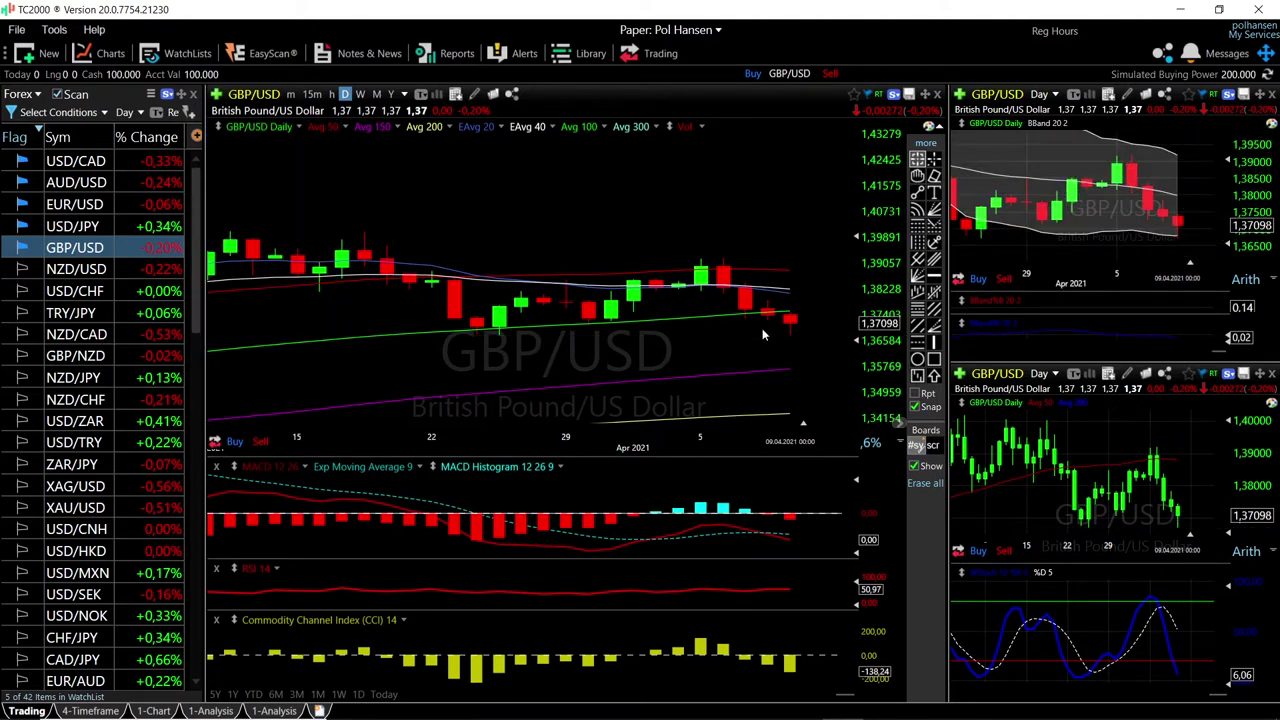
{"action": "scroll", "coordinate": [780, 318], "scroll_direction": "down", "scroll_amount": 1}
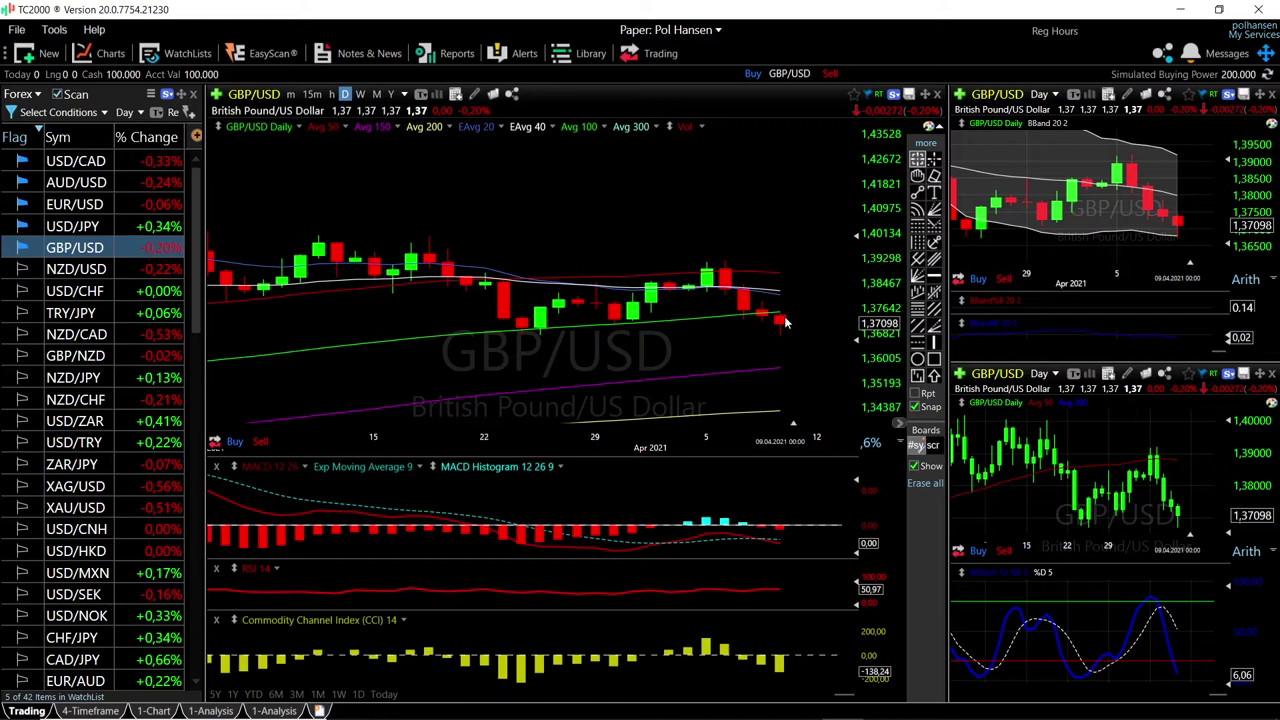
{"action": "left_click", "coordinate": [780, 369]}
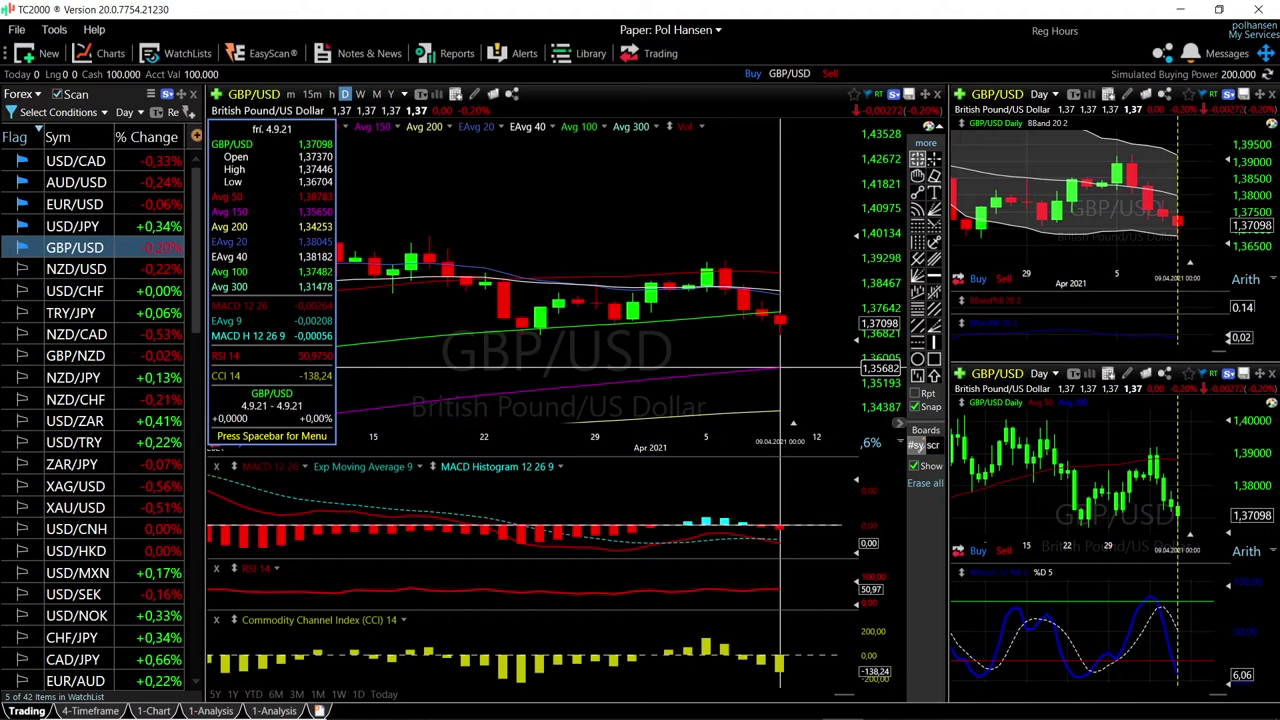
{"action": "left_click", "coordinate": [780, 369]}
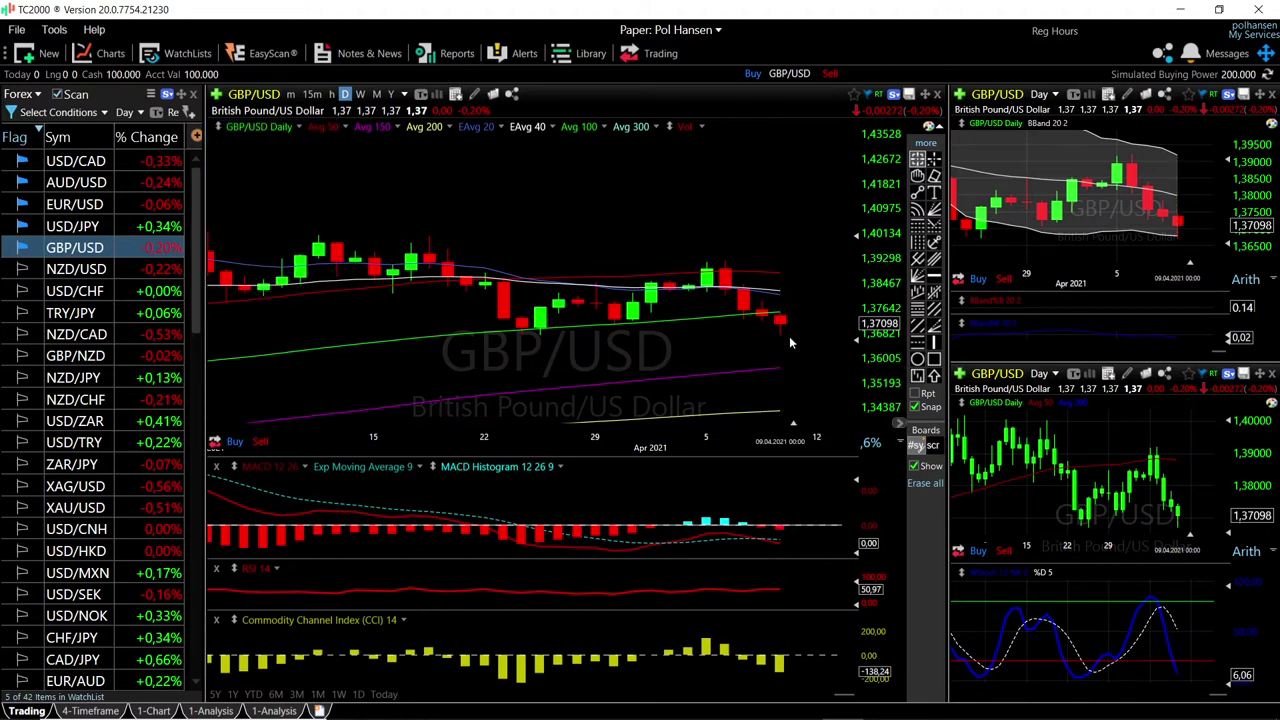
Zoom the upper-right Bollinger Band chart in and the main chart out
{"action": "scroll", "coordinate": [789, 343], "scroll_direction": "up", "scroll_amount": 1}
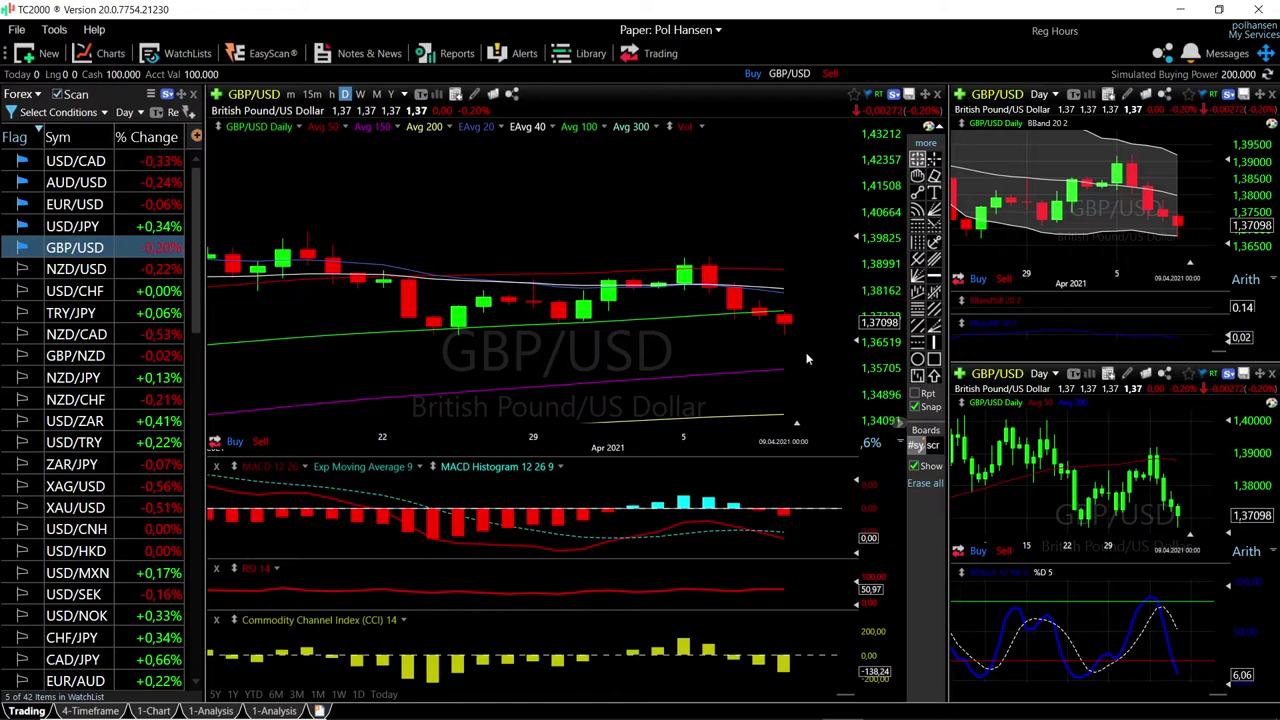
{"action": "scroll", "coordinate": [804, 352], "scroll_direction": "down", "scroll_amount": 3}
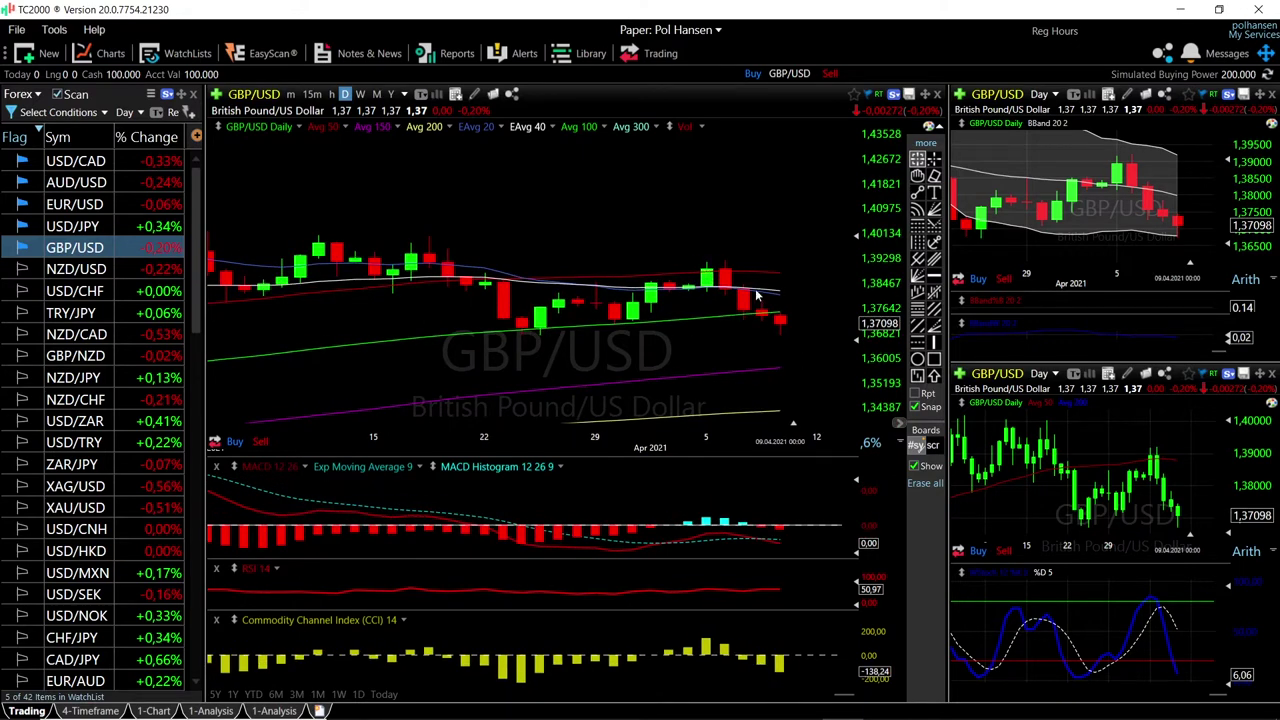
{"action": "scroll", "coordinate": [760, 352], "scroll_direction": "down", "scroll_amount": 3}
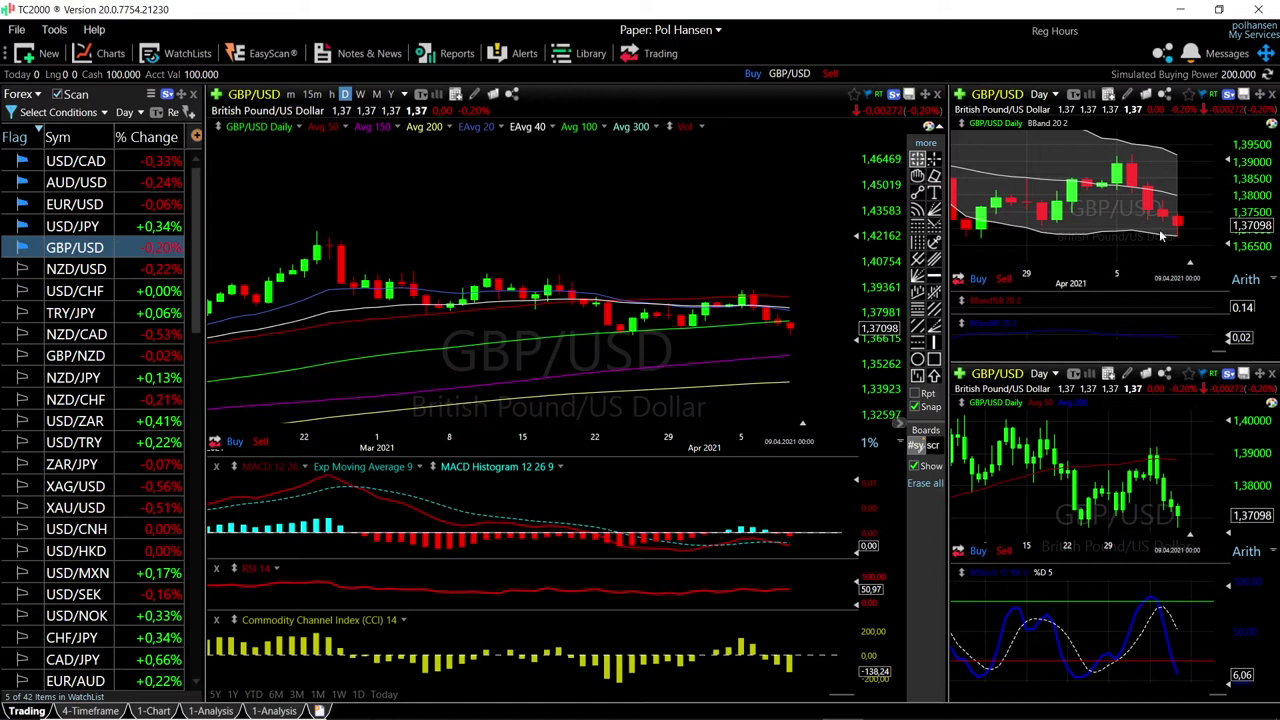
Zoom to mid-March–April and read the 9 April candle: open 1.37370, close 1.37098
{"action": "scroll", "coordinate": [785, 335], "scroll_direction": "up", "scroll_amount": 2}
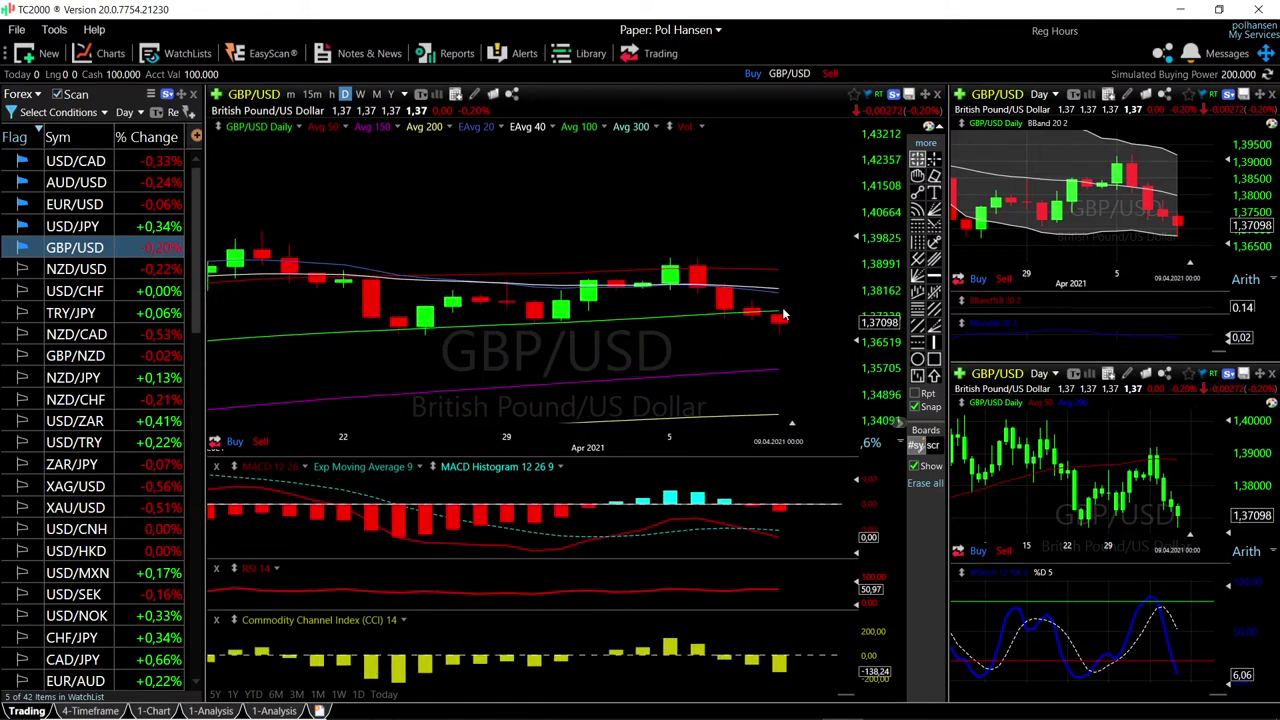
{"action": "left_click", "coordinate": [781, 373]}
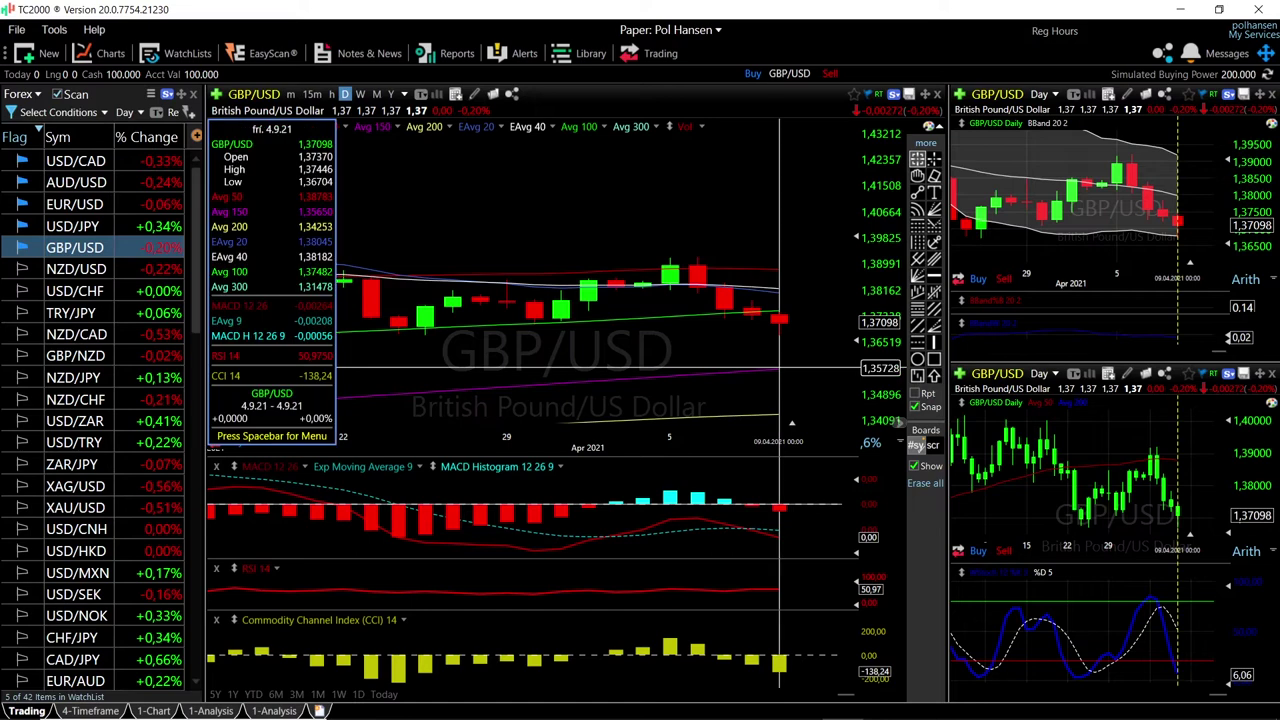
{"action": "left_click_drag", "start_coordinate": [780, 368], "coordinate": [784, 341]}
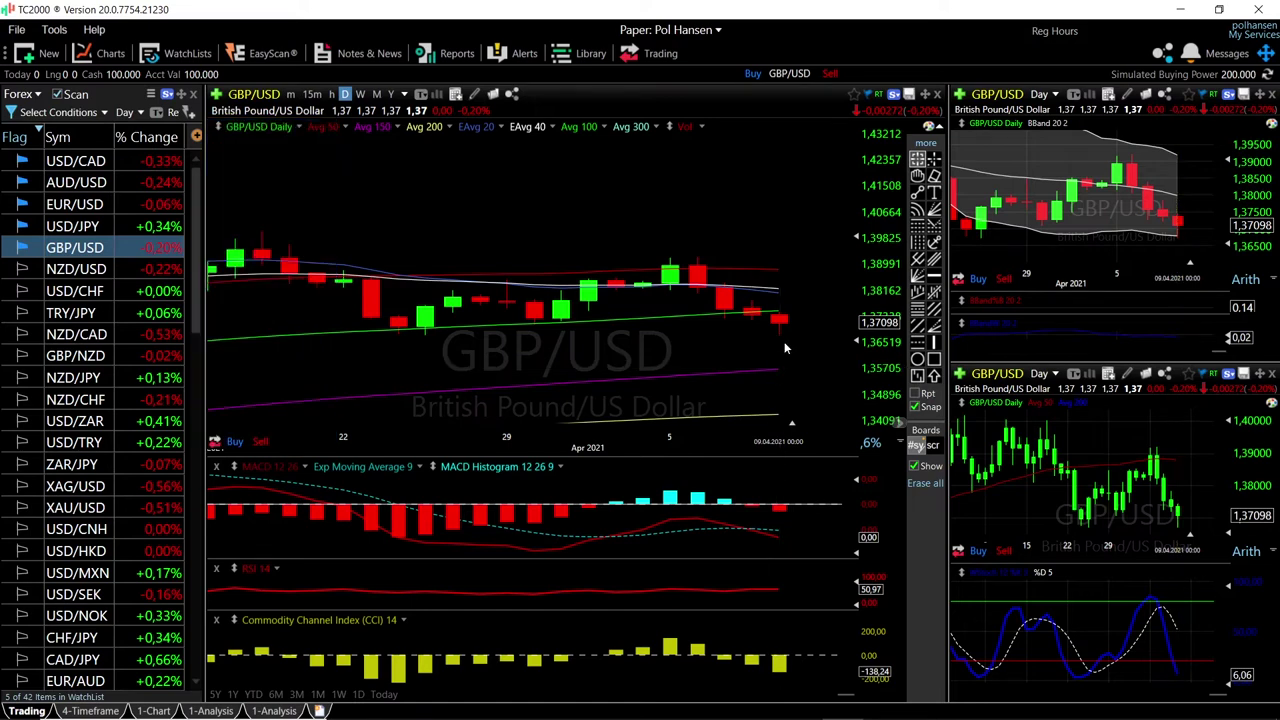
{"action": "left_click", "coordinate": [780, 291]}
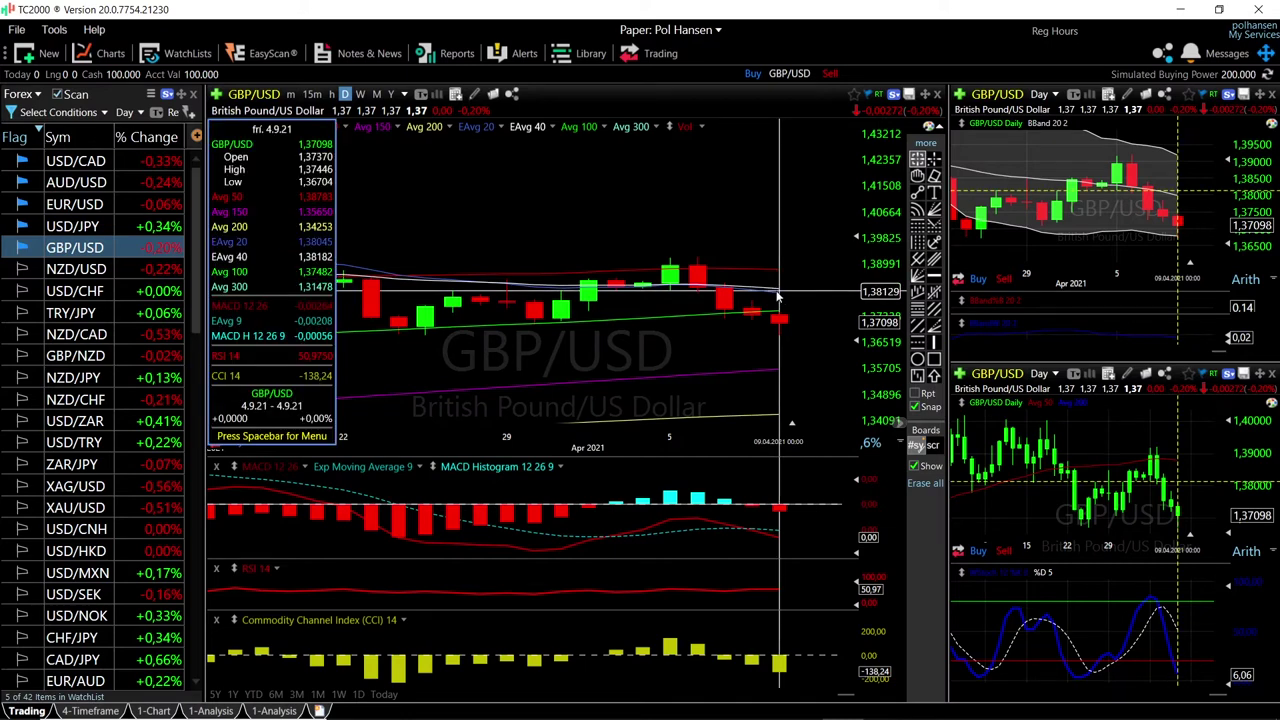
{"action": "left_click", "coordinate": [780, 291]}
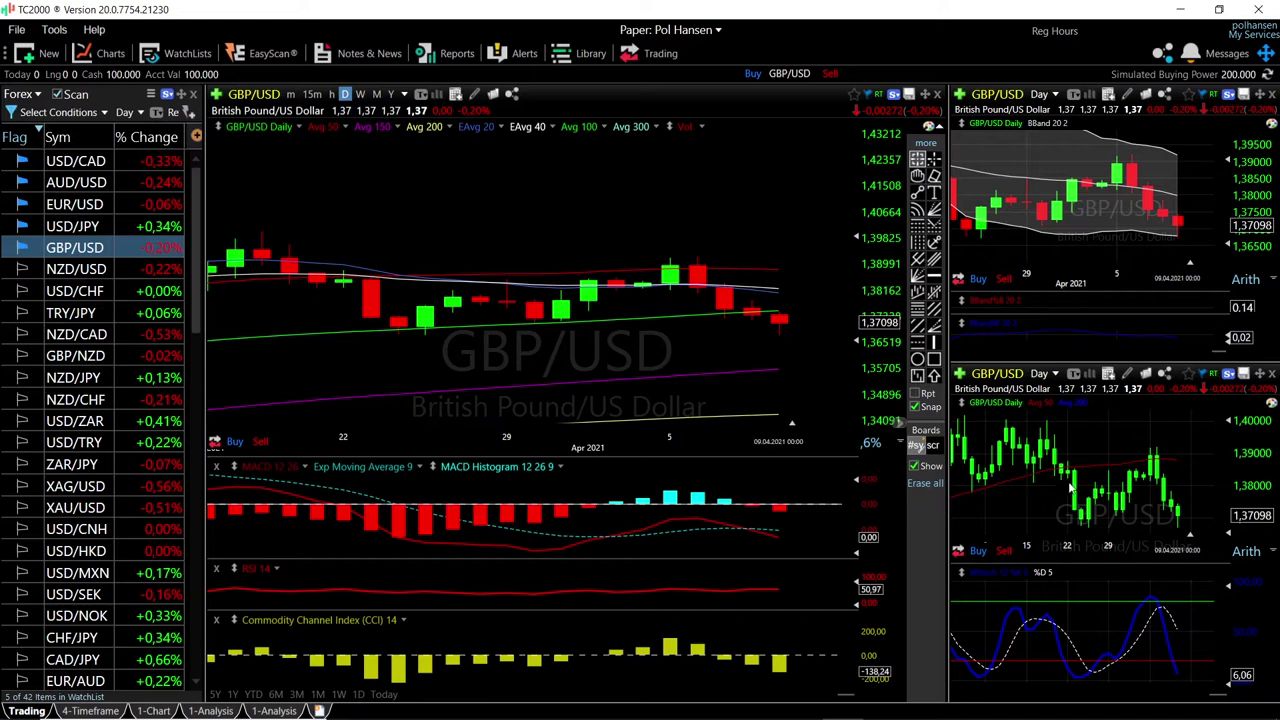
Review GBP/USD with Ichimoku Cloud and Bollinger Bands on 1-Analysis, then return to Trading
{"action": "left_click", "coordinate": [211, 710]}
{"action": "scroll", "coordinate": [1019, 412], "scroll_direction": "up", "scroll_amount": 1}
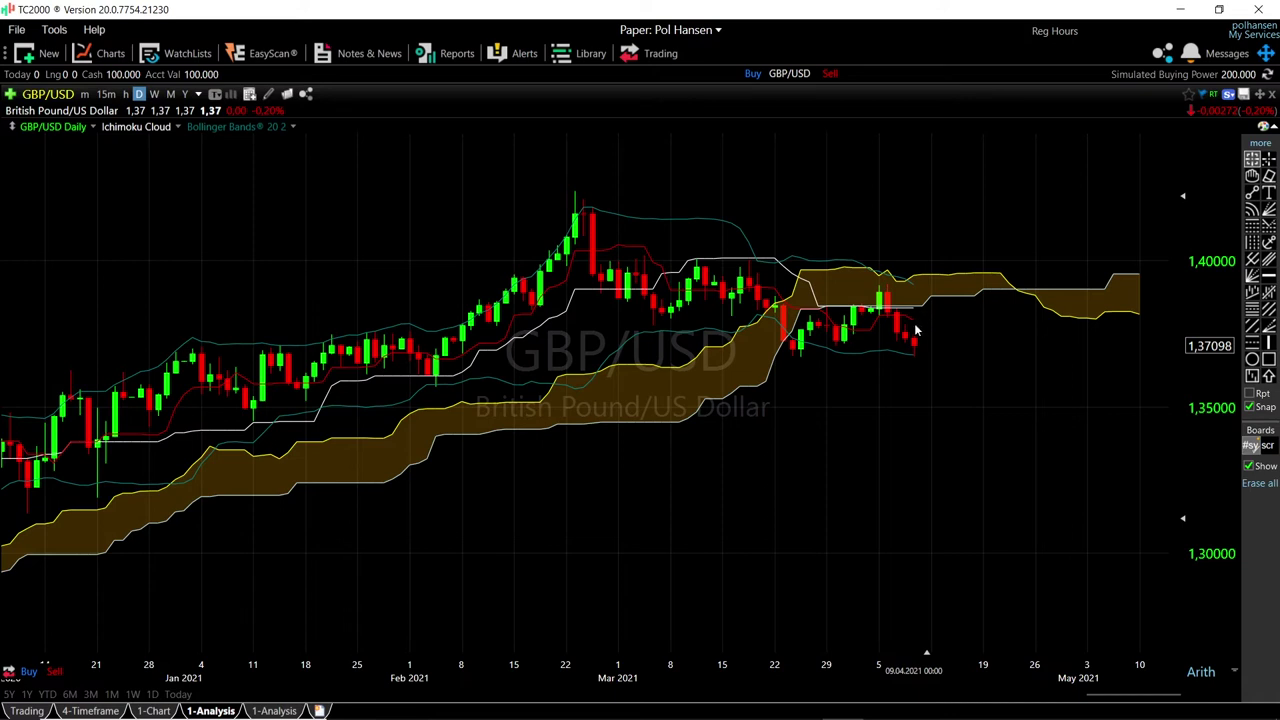
{"action": "scroll", "coordinate": [970, 398], "scroll_direction": "down", "scroll_amount": 3}
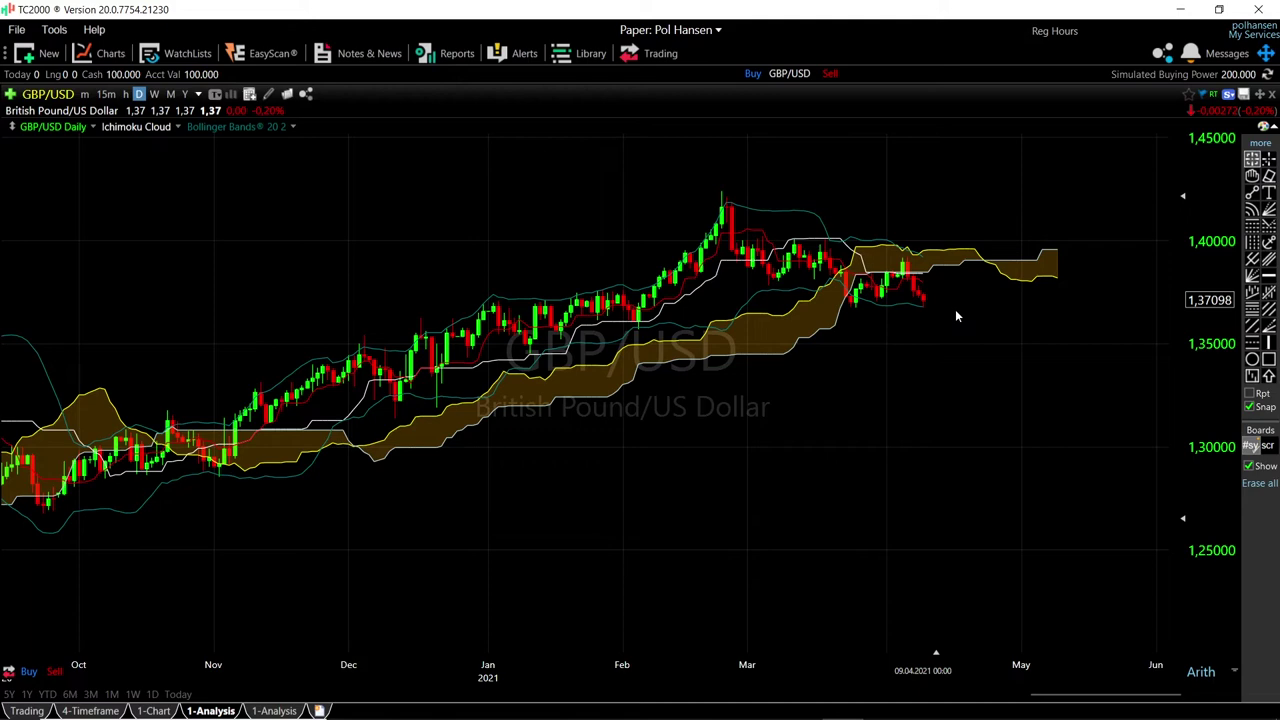
{"action": "left_click", "coordinate": [27, 710]}
Load USD/JPY into all charts and read its recent daily prices
{"action": "left_click", "coordinate": [72, 226]}
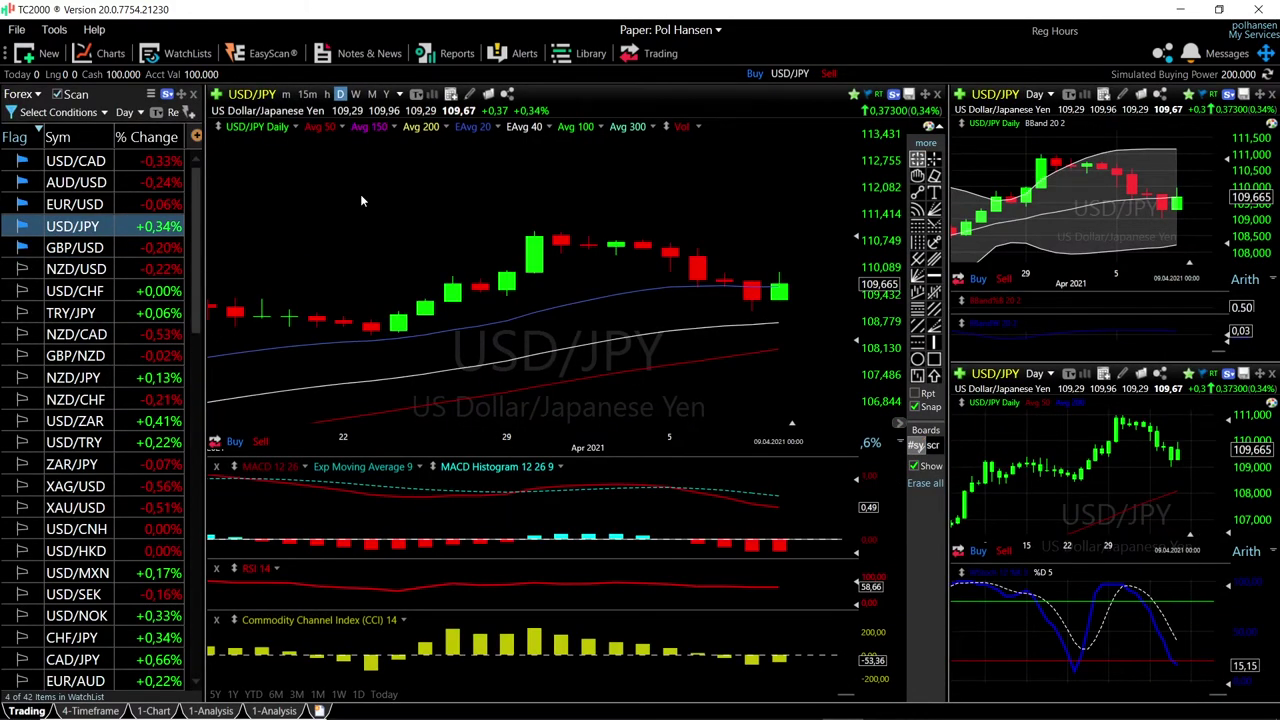
{"action": "scroll", "coordinate": [576, 243], "scroll_direction": "down", "scroll_amount": 2}
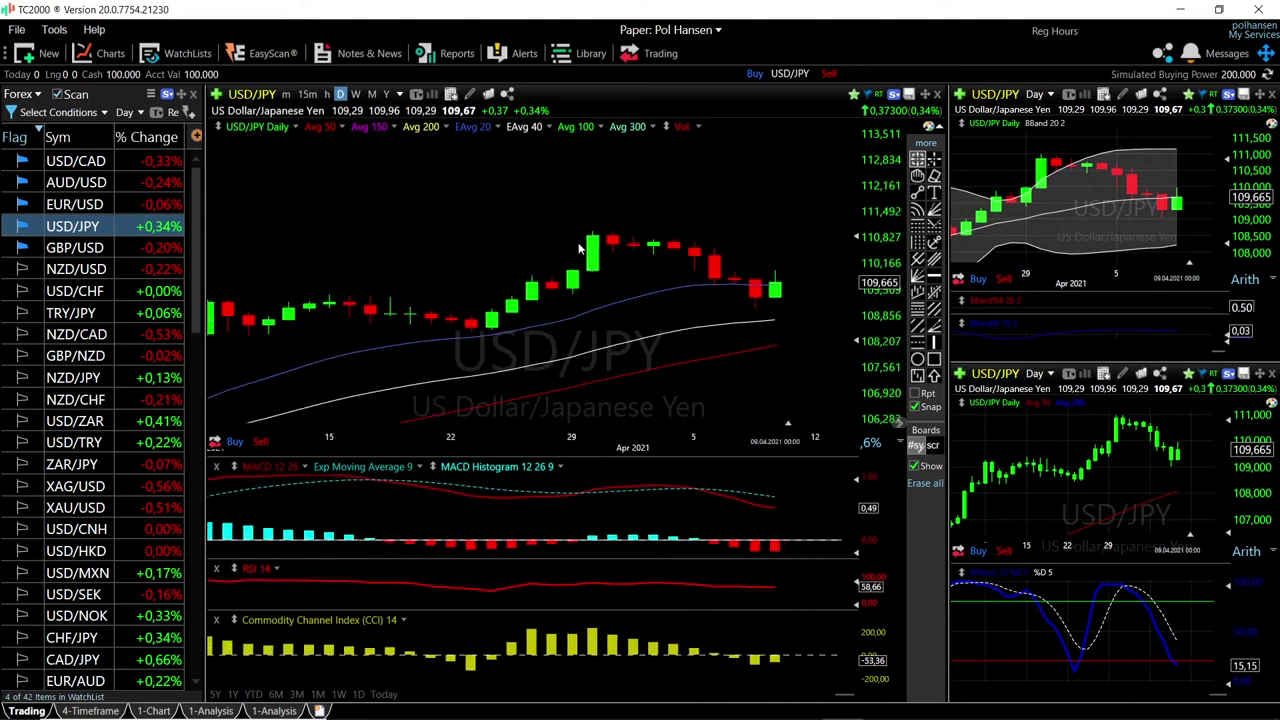
{"action": "scroll", "coordinate": [778, 280], "scroll_direction": "down", "scroll_amount": 2}
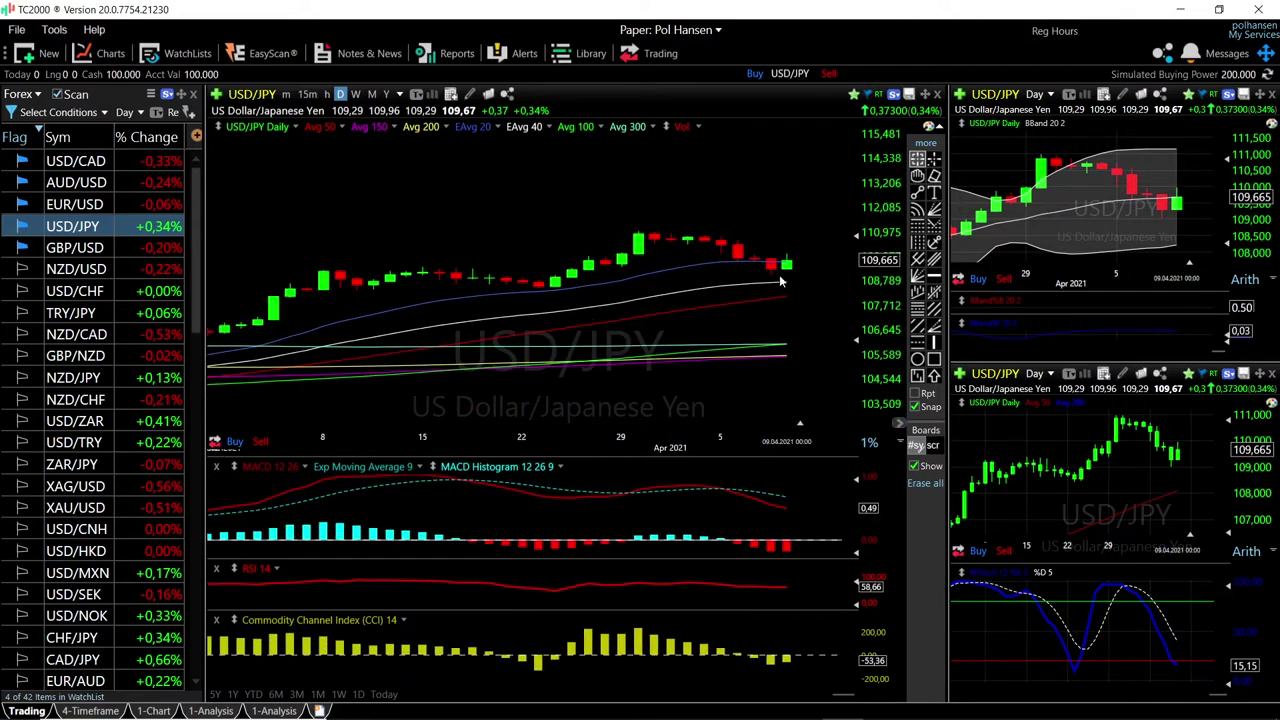
{"action": "left_click_drag", "start_coordinate": [771, 274], "coordinate": [785, 283]}
Inspect the tall green USD/JPY candle's values, then switch all charts to EUR/USD
{"action": "scroll", "coordinate": [787, 265], "scroll_direction": "up", "scroll_amount": 2}
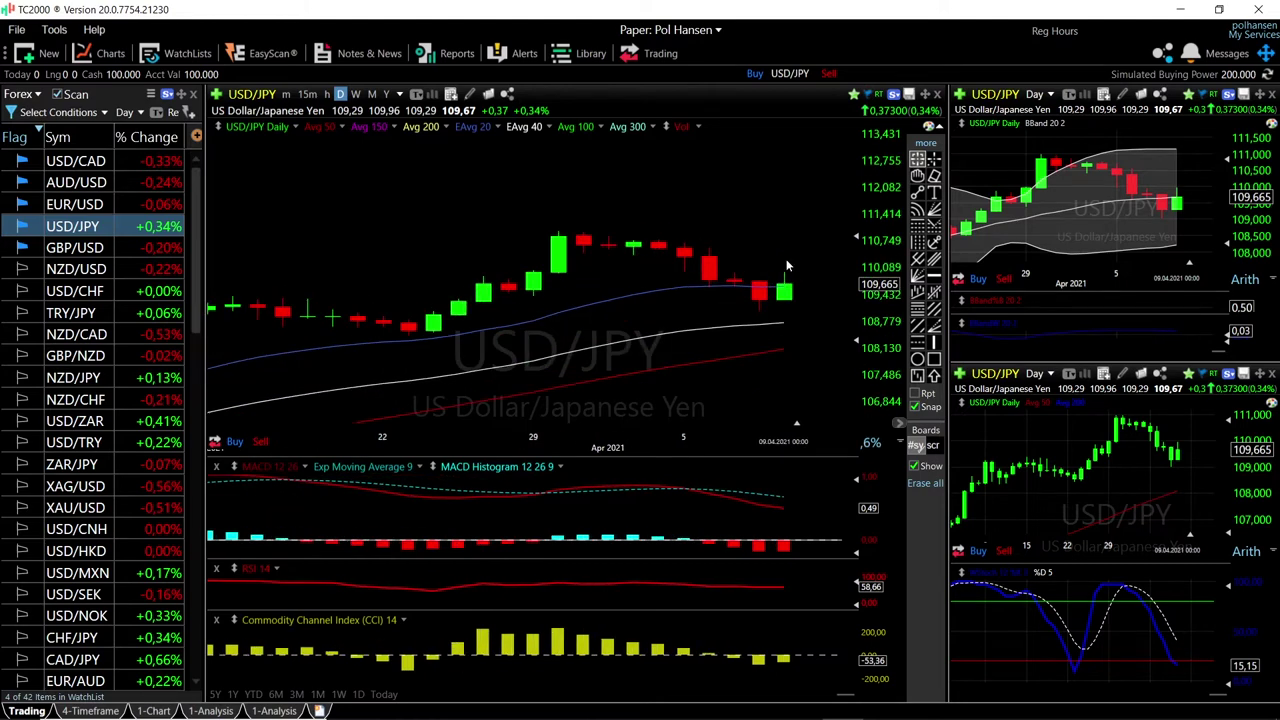
{"action": "scroll", "coordinate": [787, 279], "scroll_direction": "down", "scroll_amount": 1}
{"action": "scroll", "coordinate": [787, 279], "scroll_direction": "down", "scroll_amount": 1}
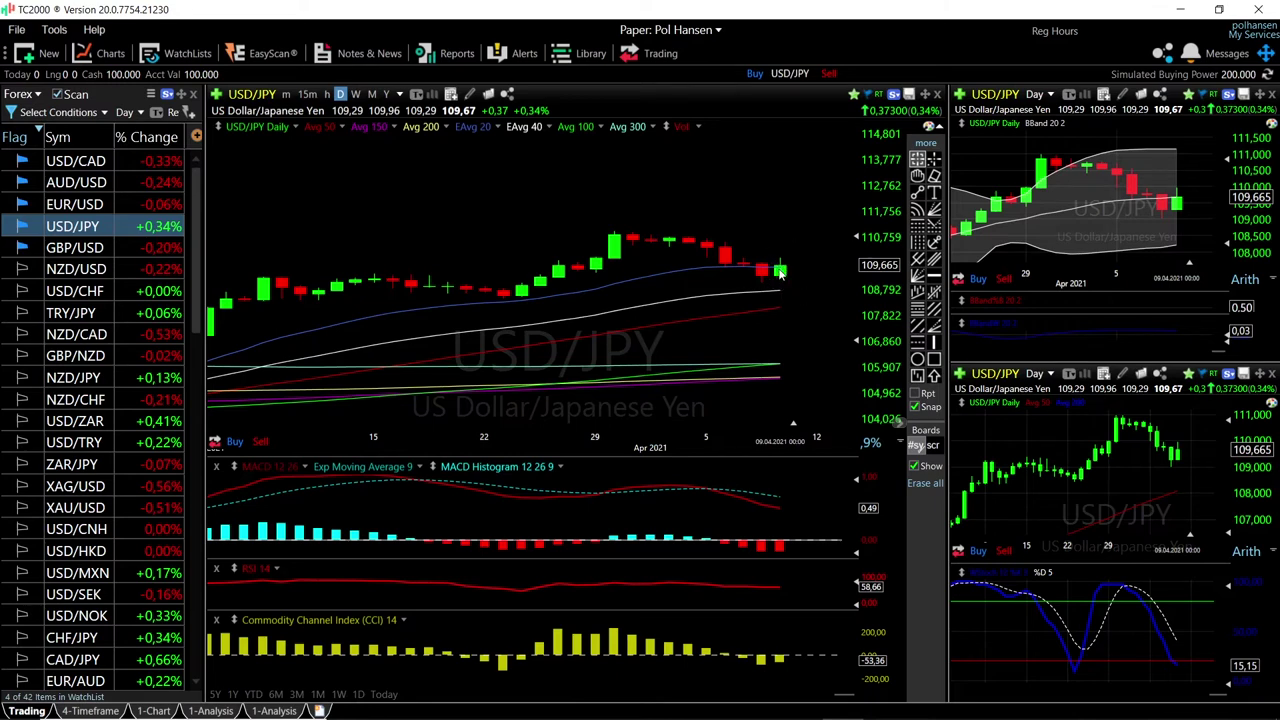
{"action": "left_click", "coordinate": [616, 235]}
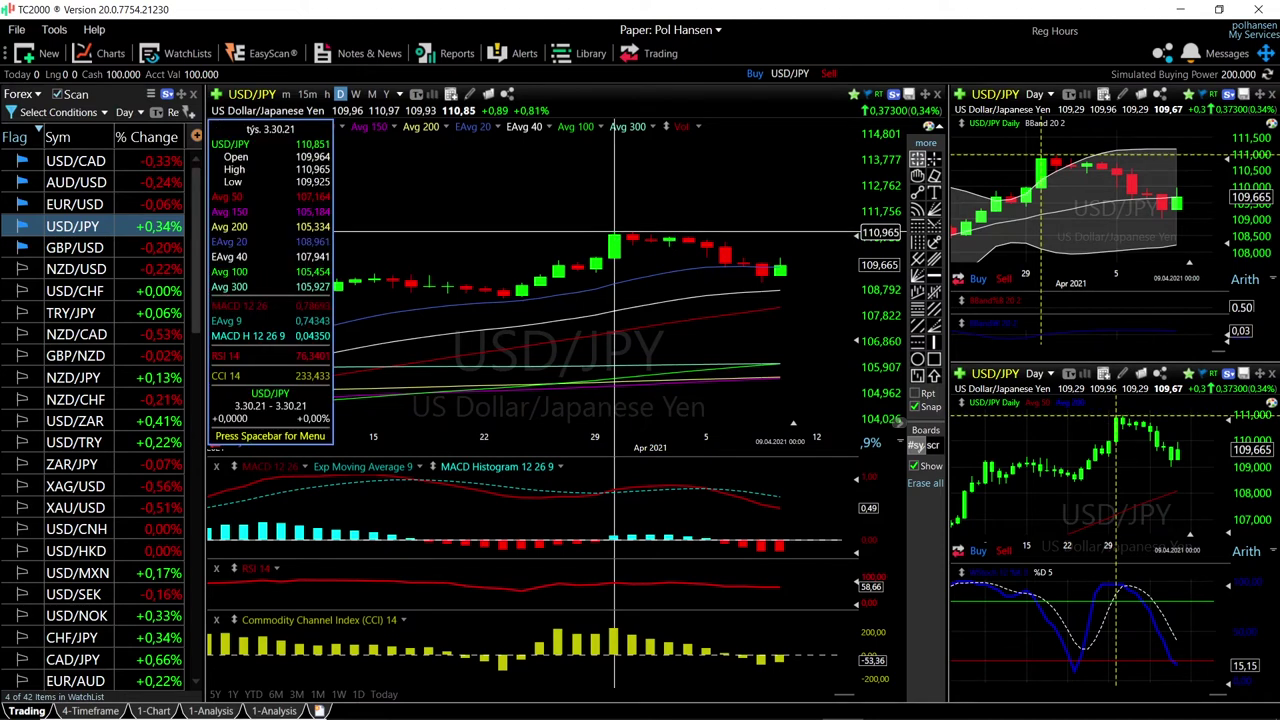
{"action": "left_click", "coordinate": [101, 203]}
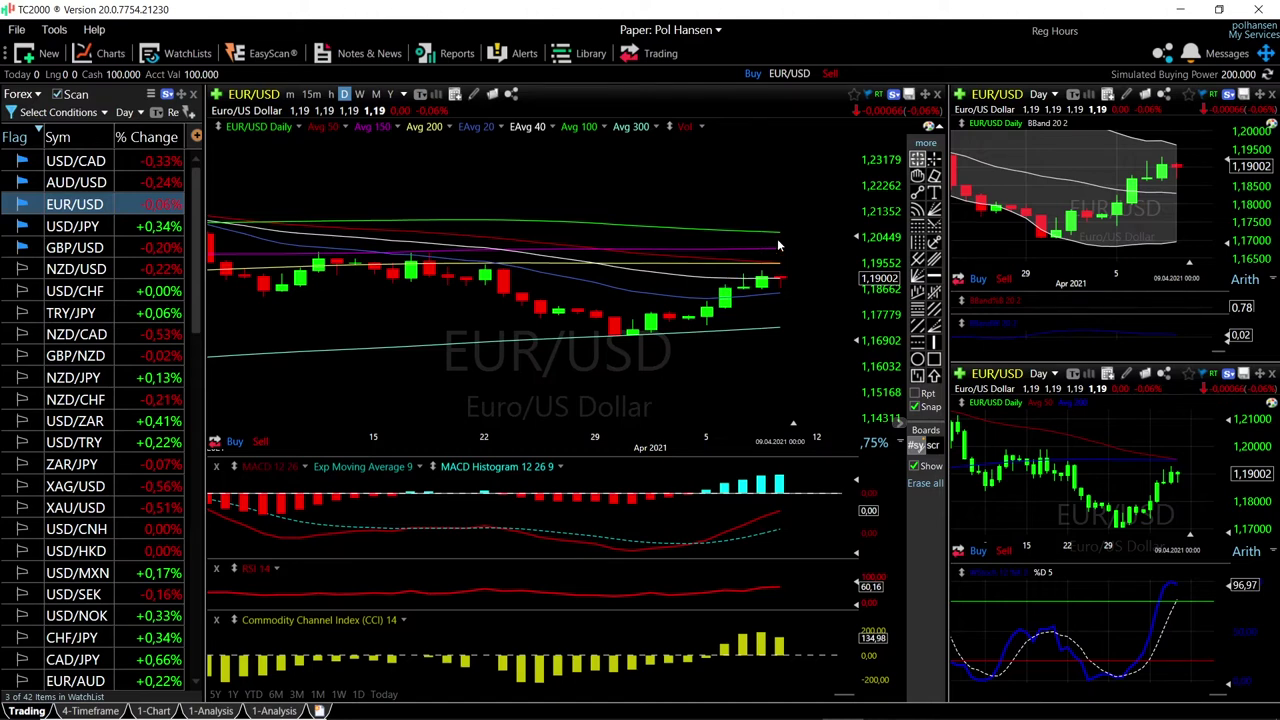
Read the EUR/USD bar values for 3.31.21 and 4.9.21
{"action": "scroll", "coordinate": [786, 245], "scroll_direction": "down", "scroll_amount": 1}
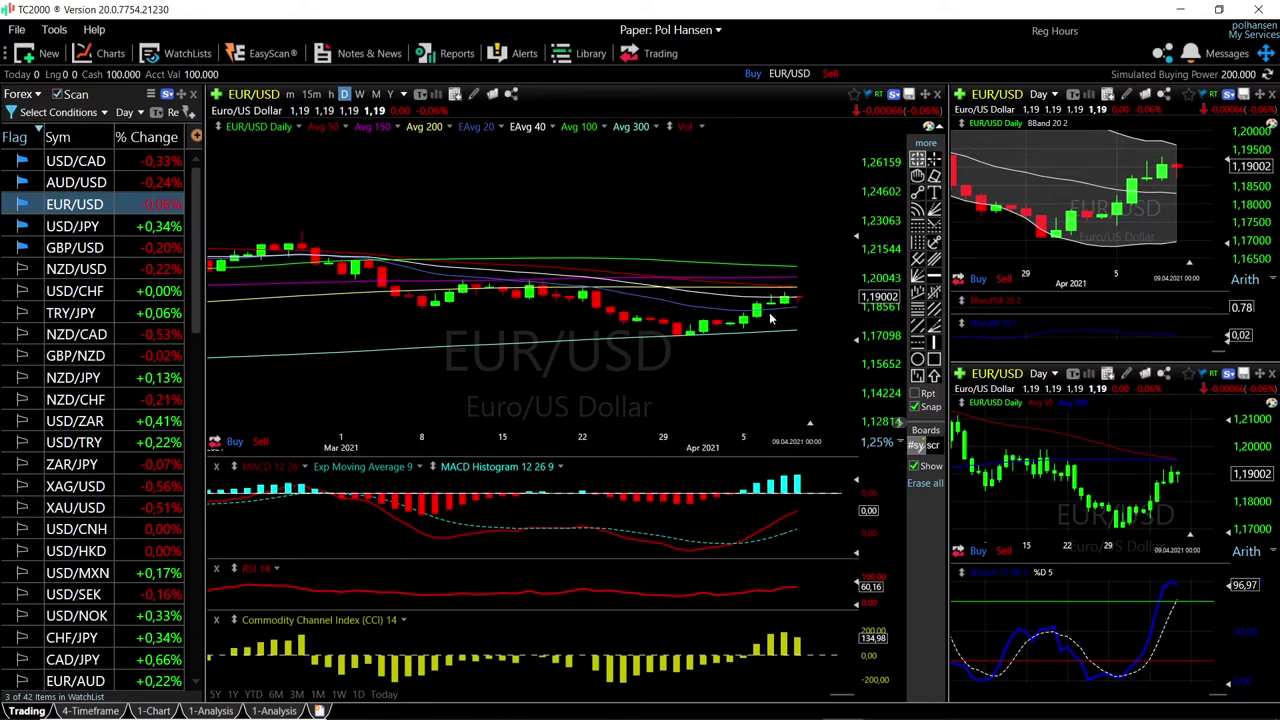
{"action": "scroll", "coordinate": [754, 354], "scroll_direction": "down", "scroll_amount": 2}
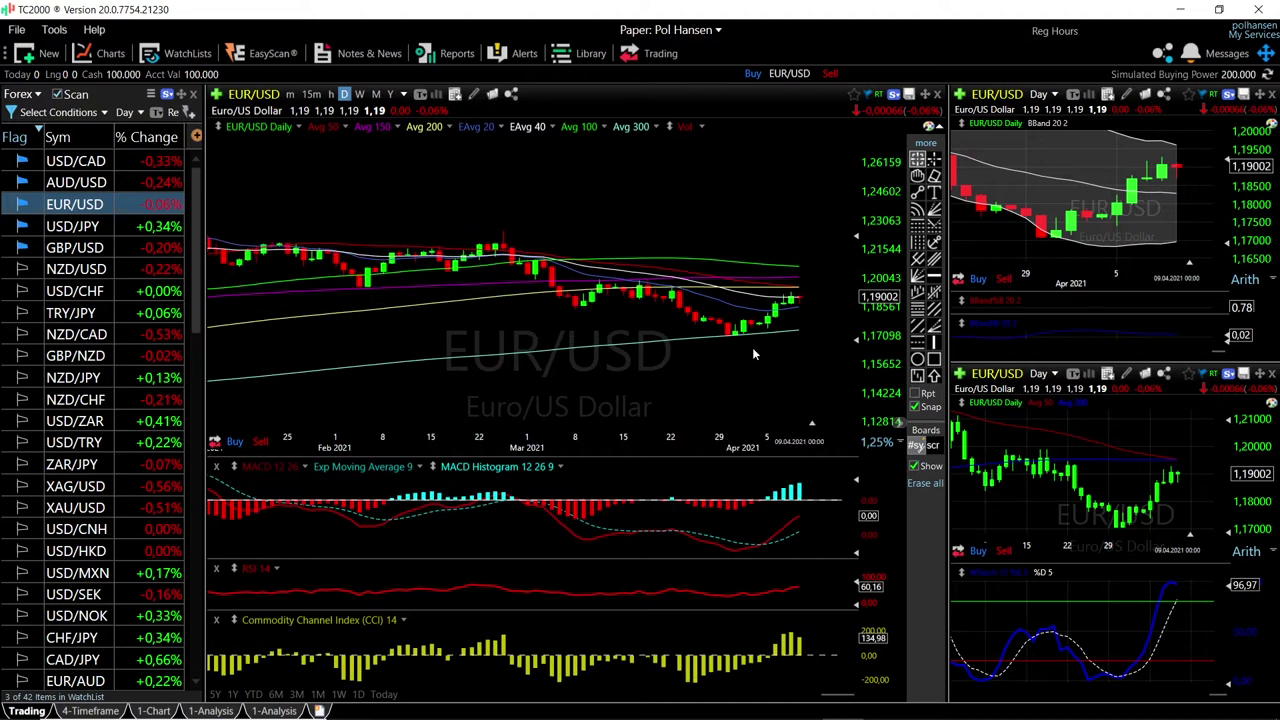
{"action": "left_click", "coordinate": [734, 334]}
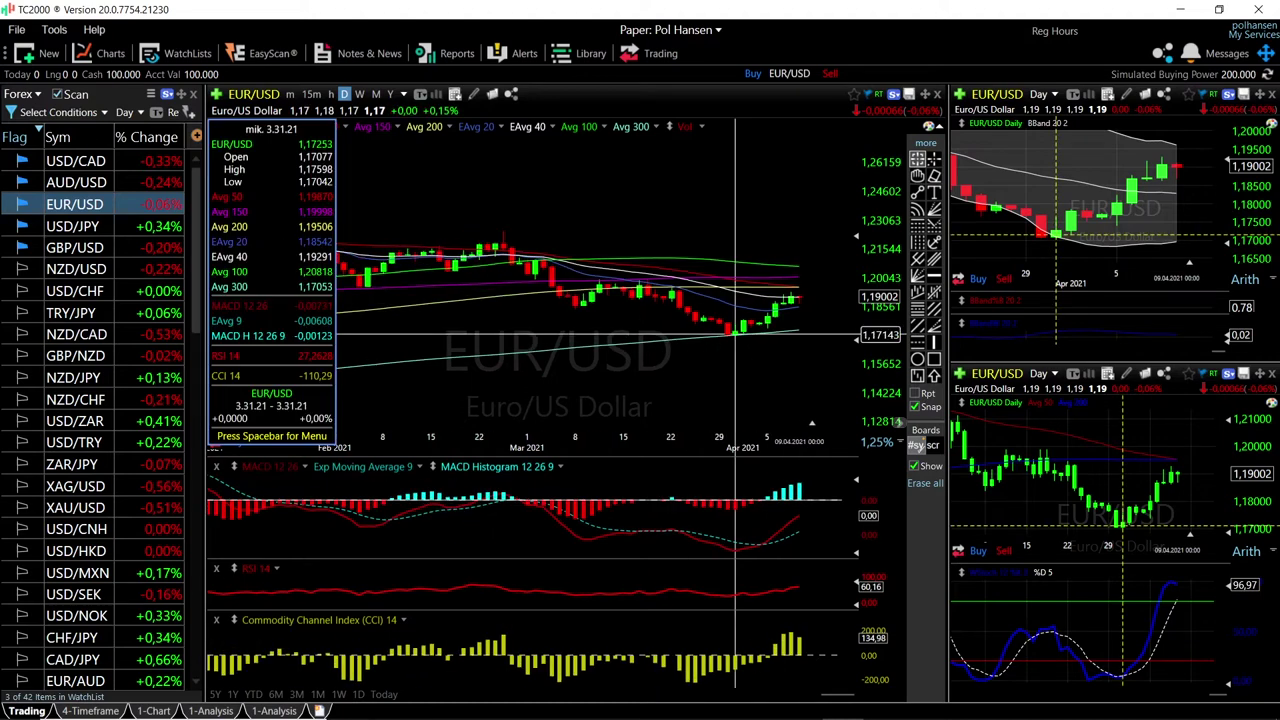
{"action": "left_click", "coordinate": [734, 334]}
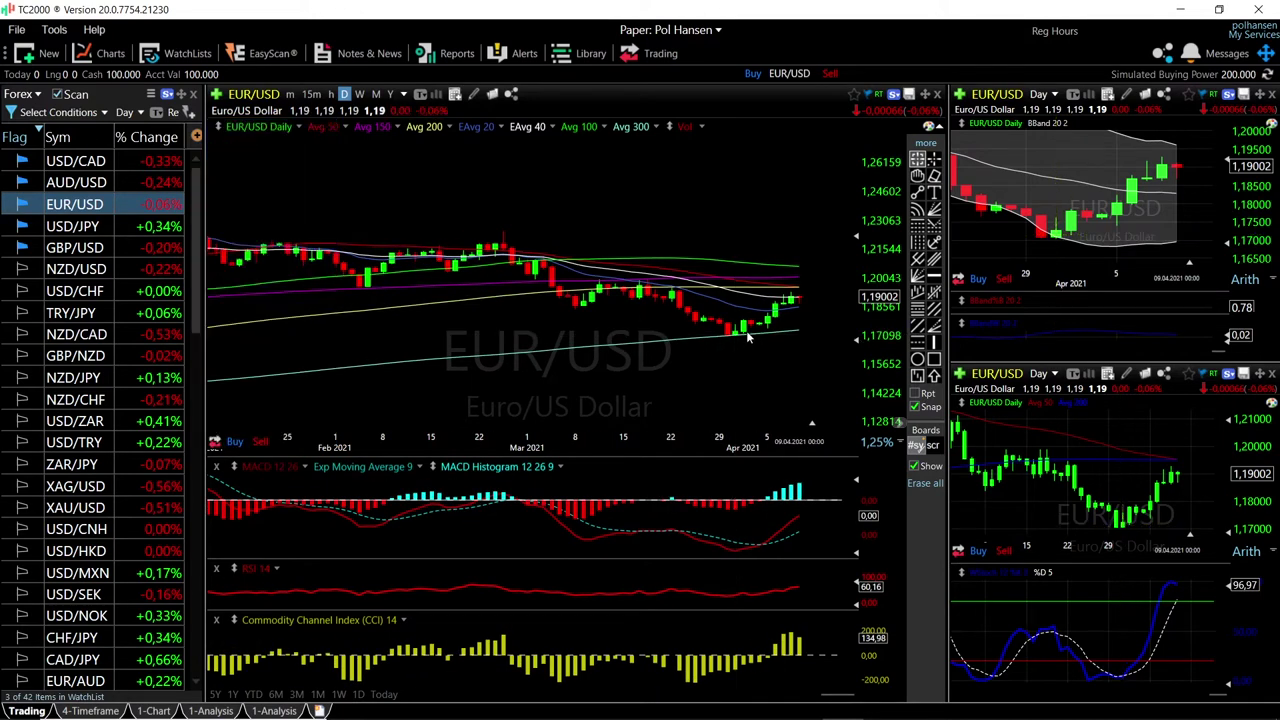
{"action": "scroll", "coordinate": [748, 337], "scroll_direction": "down", "scroll_amount": 2}
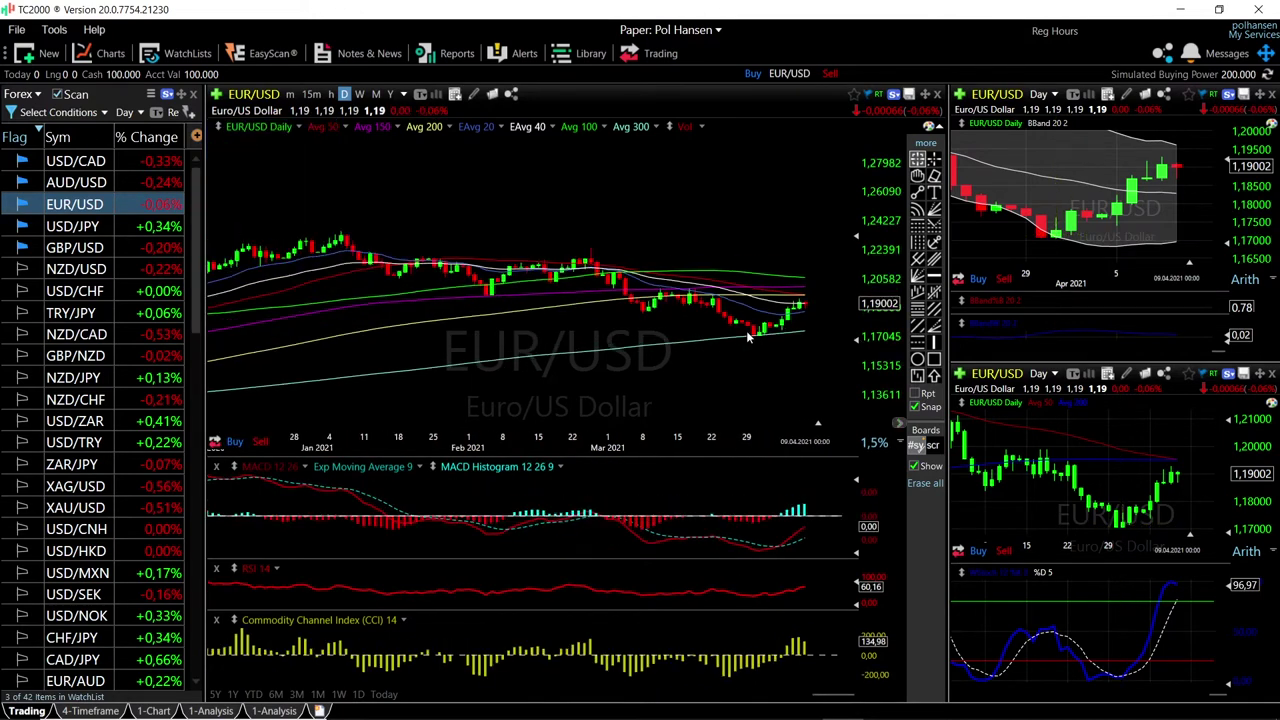
{"action": "left_click", "coordinate": [806, 336]}
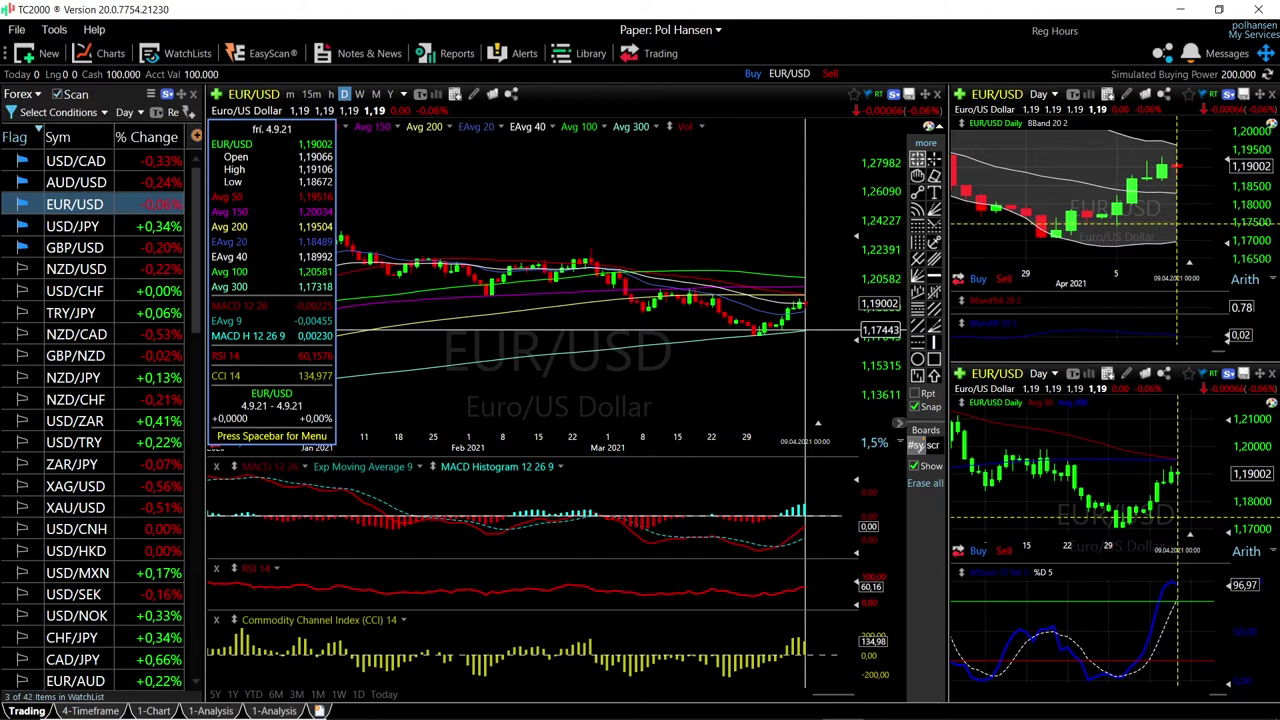
{"action": "left_click", "coordinate": [808, 332]}
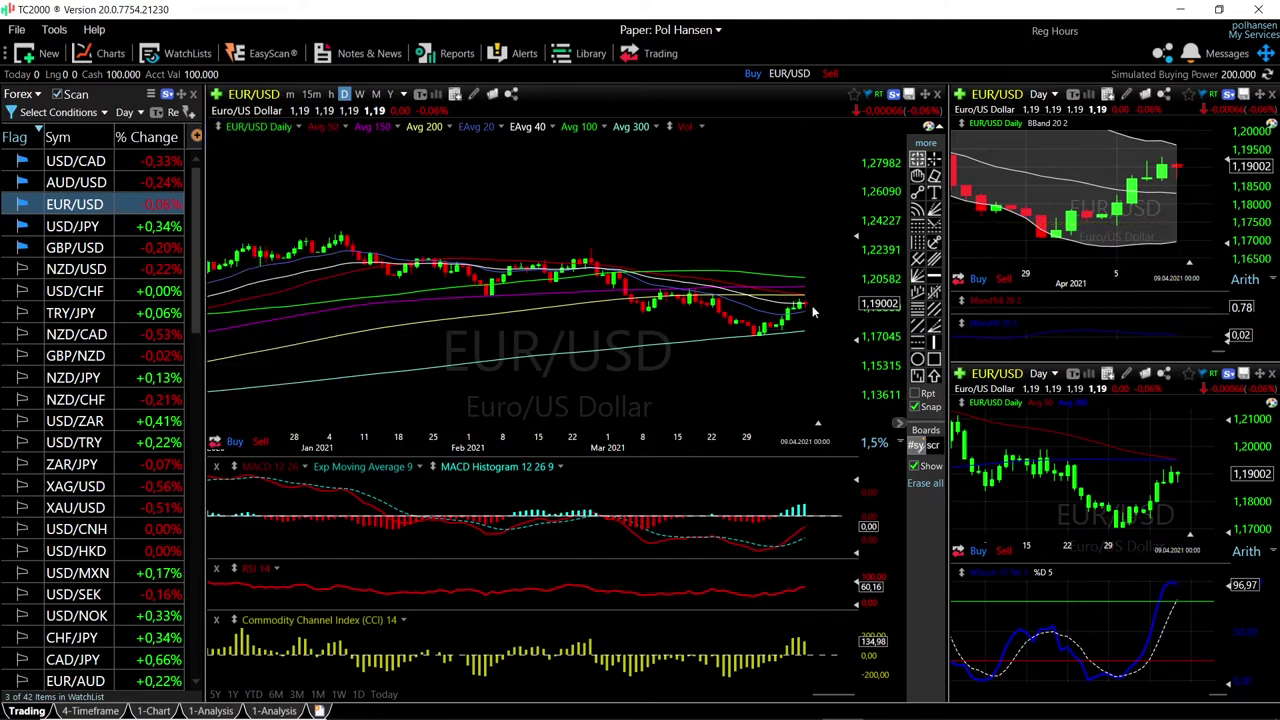
Check the latest EUR/USD bar's values, then load AUD/USD into all charts
{"action": "scroll", "coordinate": [827, 311], "scroll_direction": "up", "scroll_amount": 2}
{"action": "scroll", "coordinate": [807, 305], "scroll_direction": "up", "scroll_amount": 3}
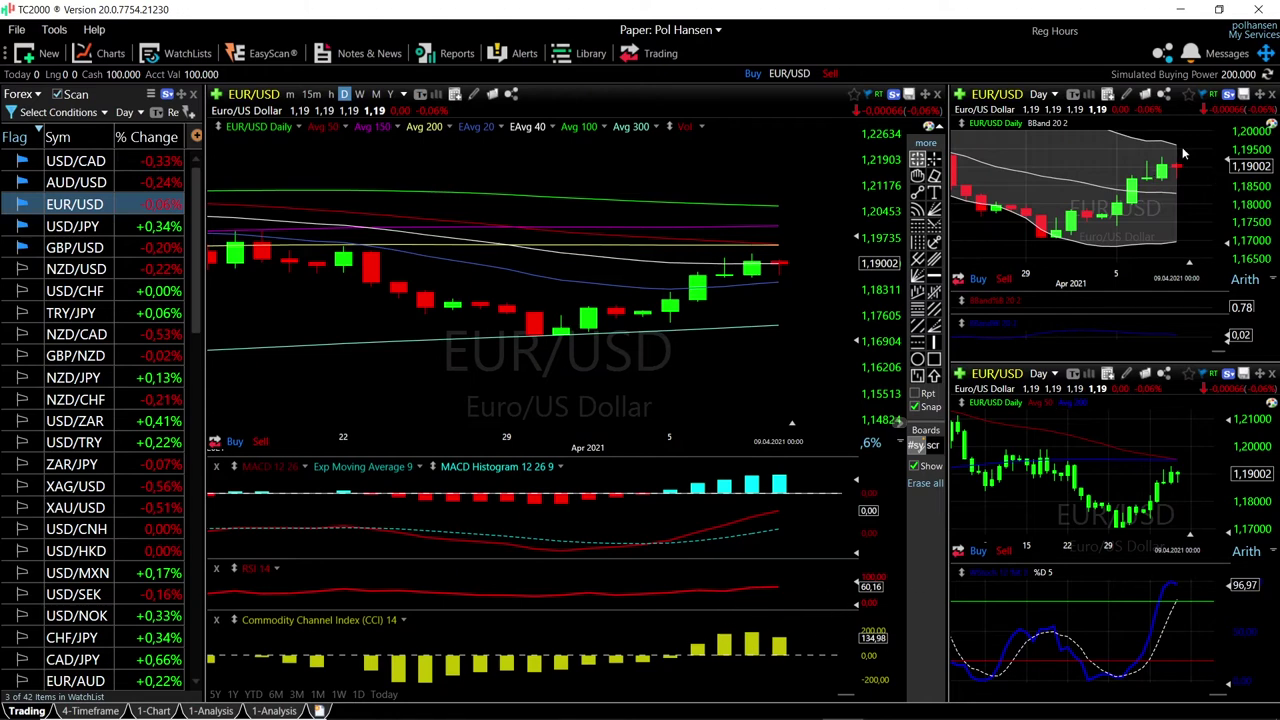
{"action": "scroll", "coordinate": [1172, 152], "scroll_direction": "down", "scroll_amount": 1}
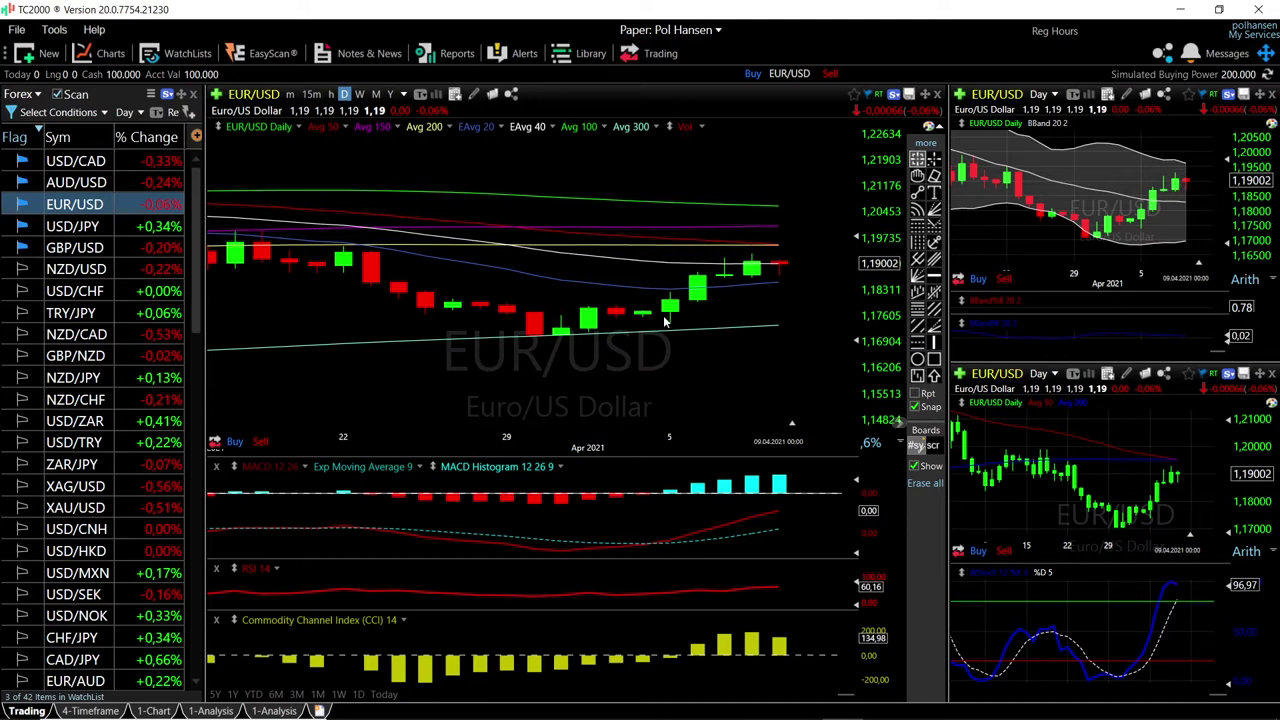
{"action": "left_click", "coordinate": [777, 246]}
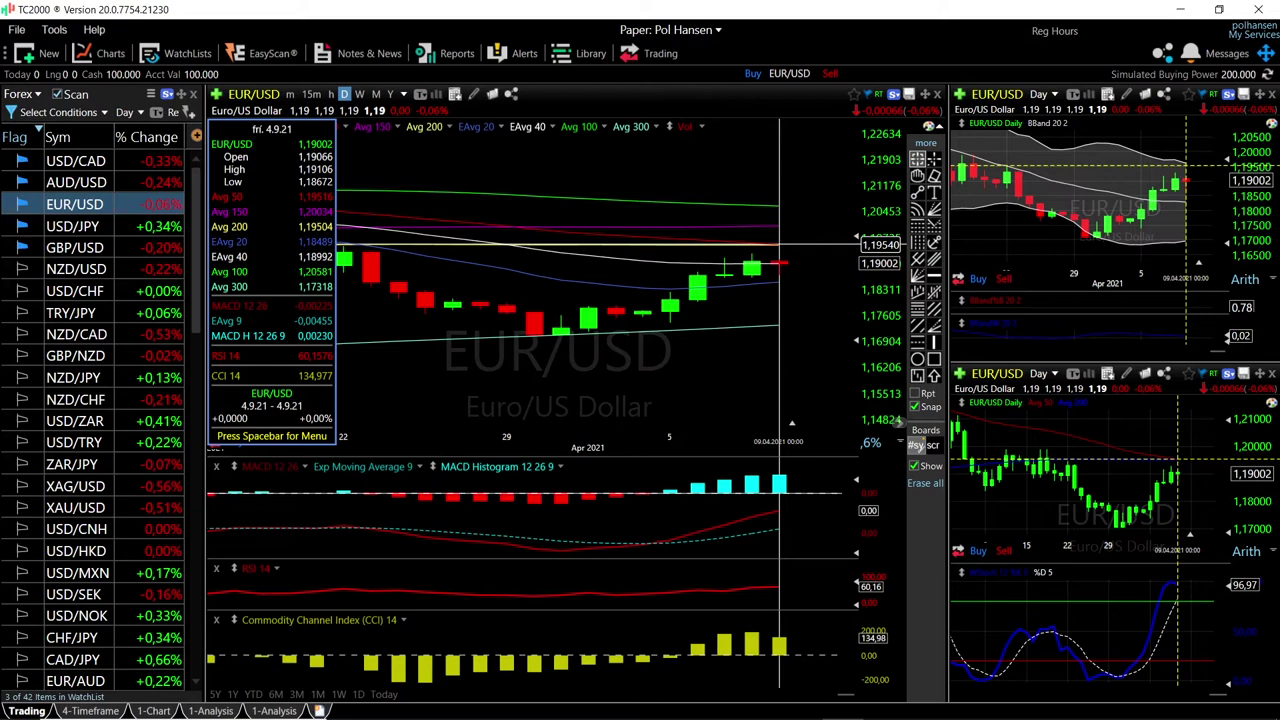
{"action": "key", "text": "Up"}
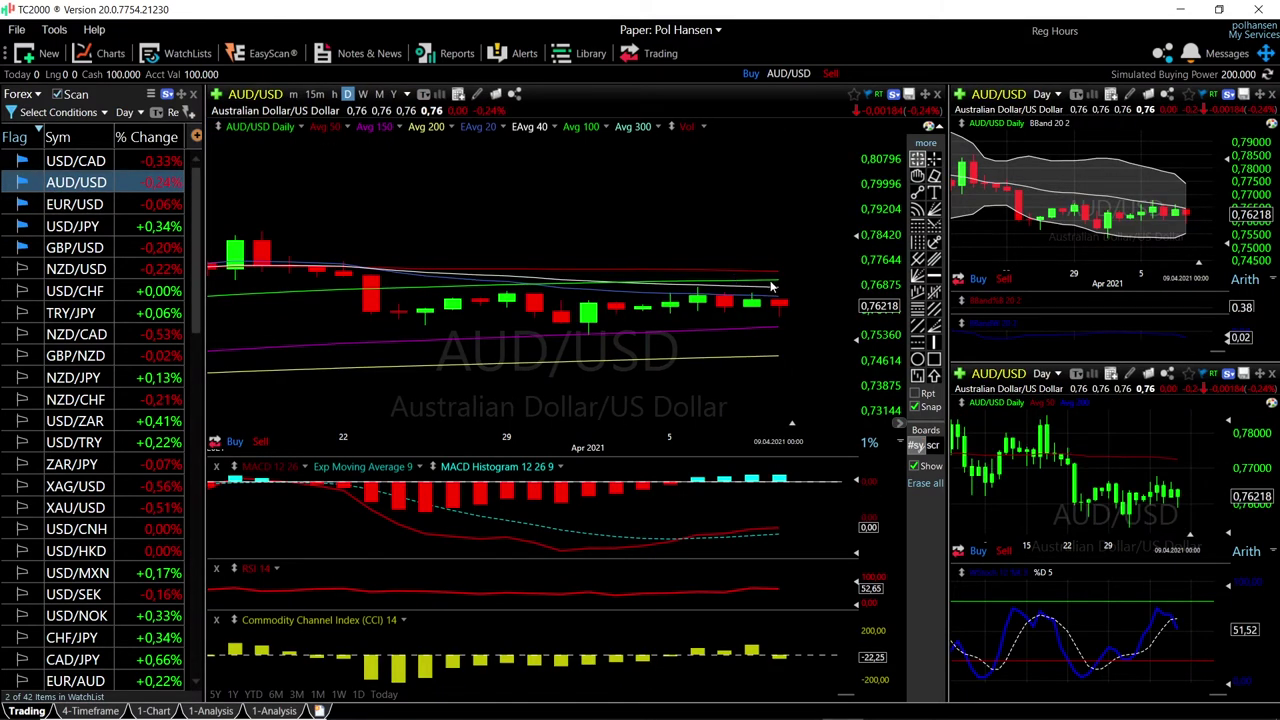
{"action": "scroll", "coordinate": [630, 315], "scroll_direction": "down", "scroll_amount": 2}
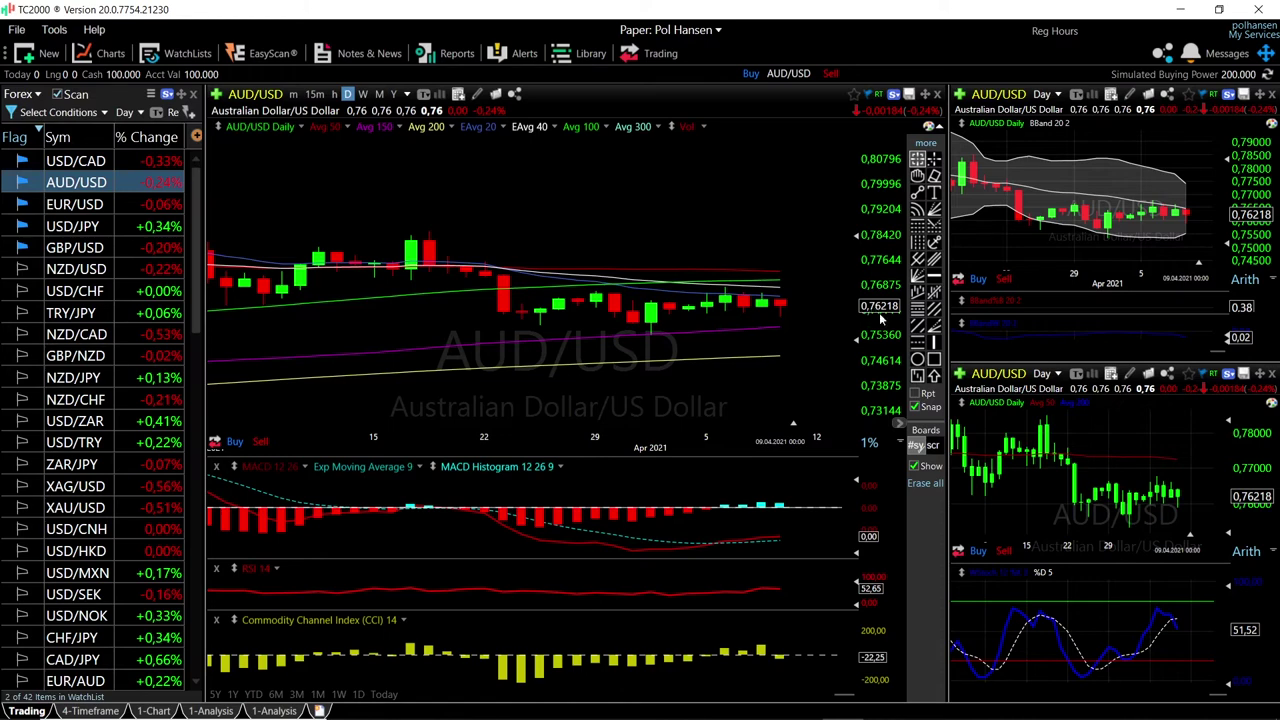
{"action": "scroll", "coordinate": [797, 335], "scroll_direction": "down", "scroll_amount": 1}
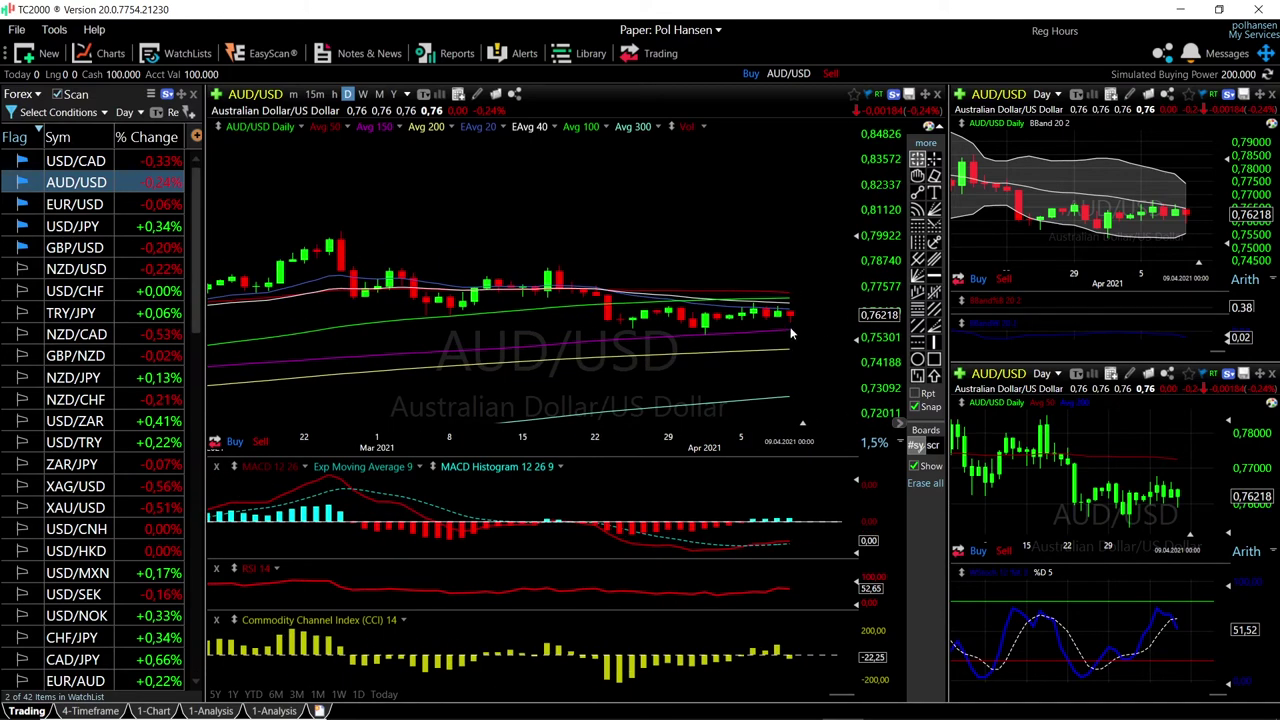
{"action": "left_click", "coordinate": [790, 336]}
{"action": "left_click", "coordinate": [791, 347]}
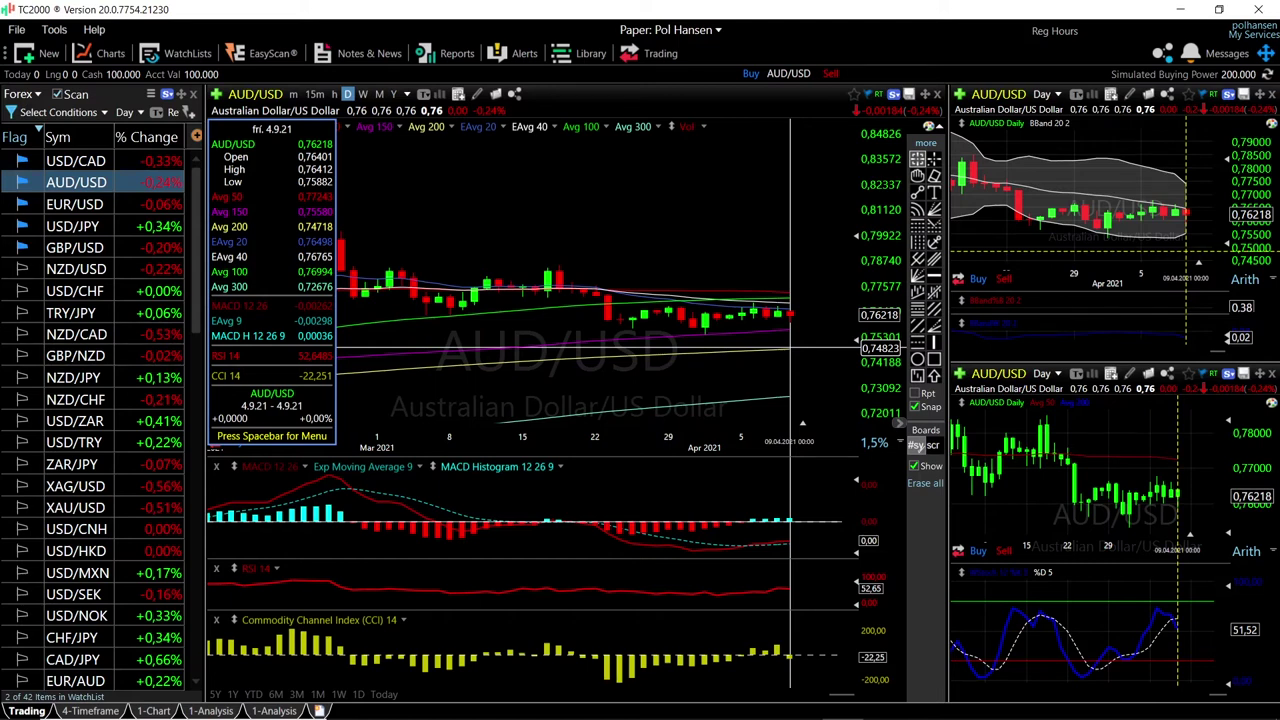
{"action": "left_click", "coordinate": [790, 348]}
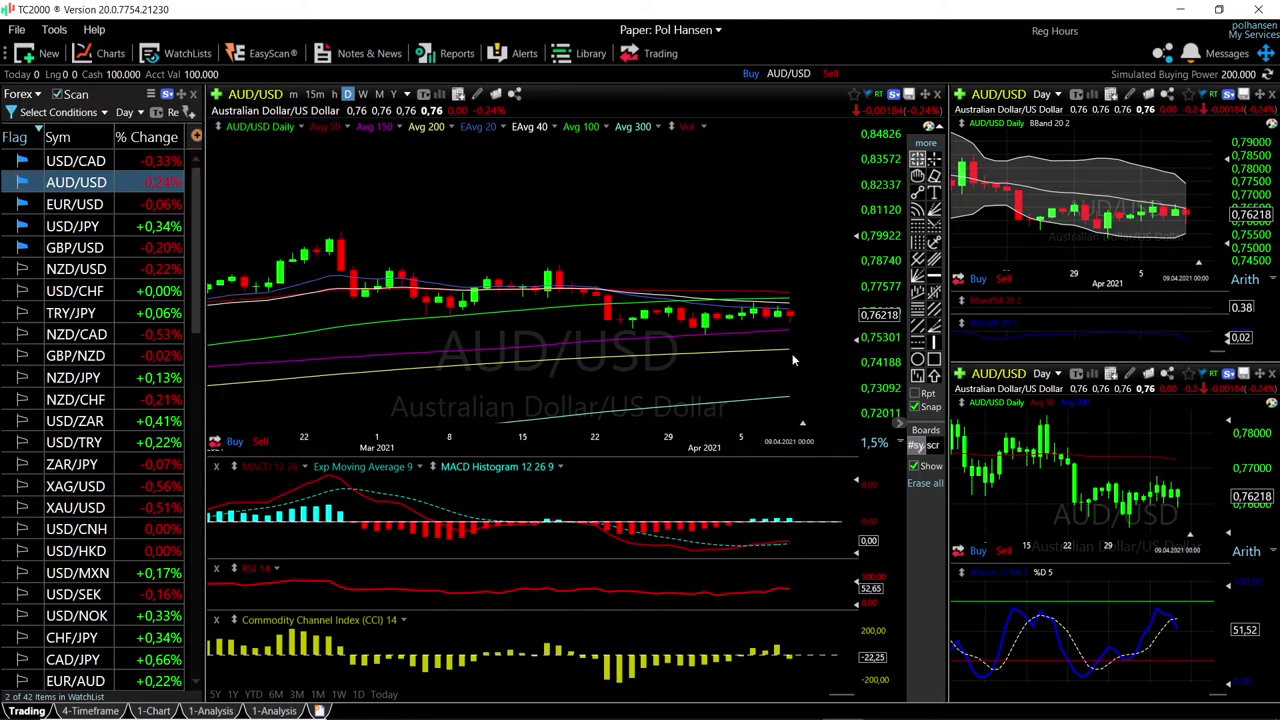
{"action": "scroll", "coordinate": [791, 347], "scroll_direction": "down", "scroll_amount": 5}
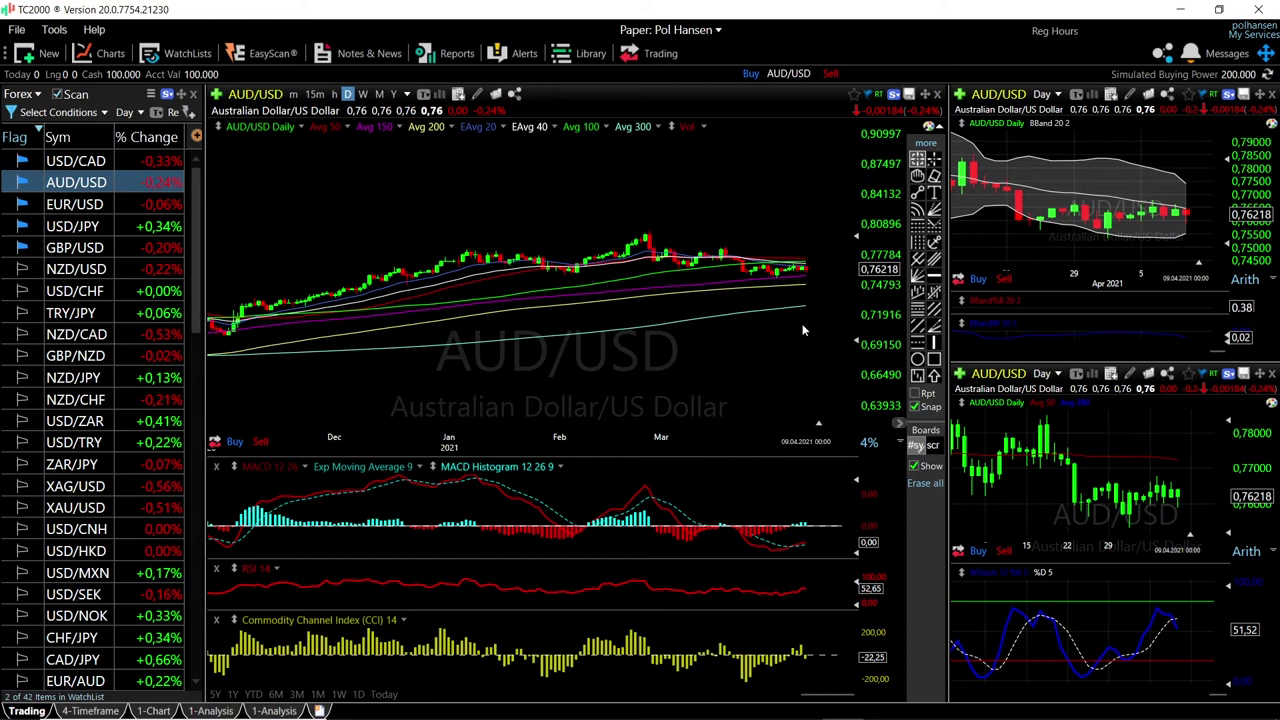
{"action": "left_click", "coordinate": [801, 308]}
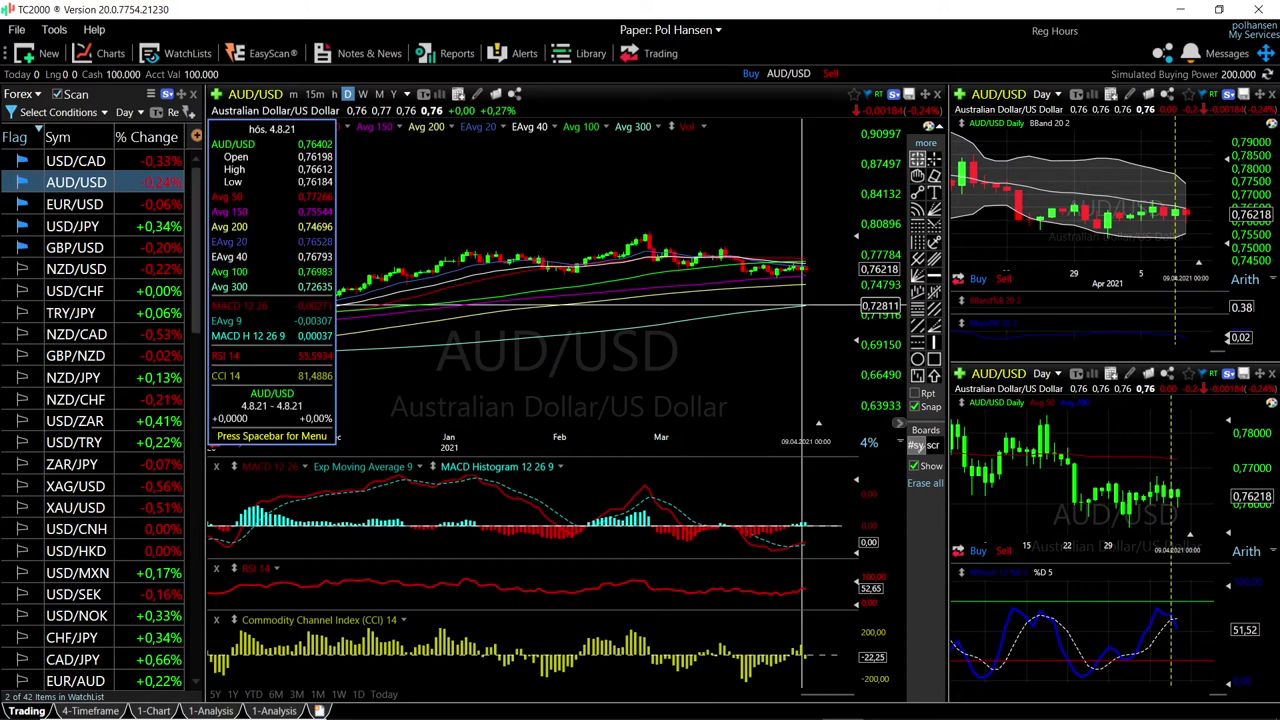
{"action": "scroll", "coordinate": [801, 308], "scroll_direction": "up", "scroll_amount": 5}
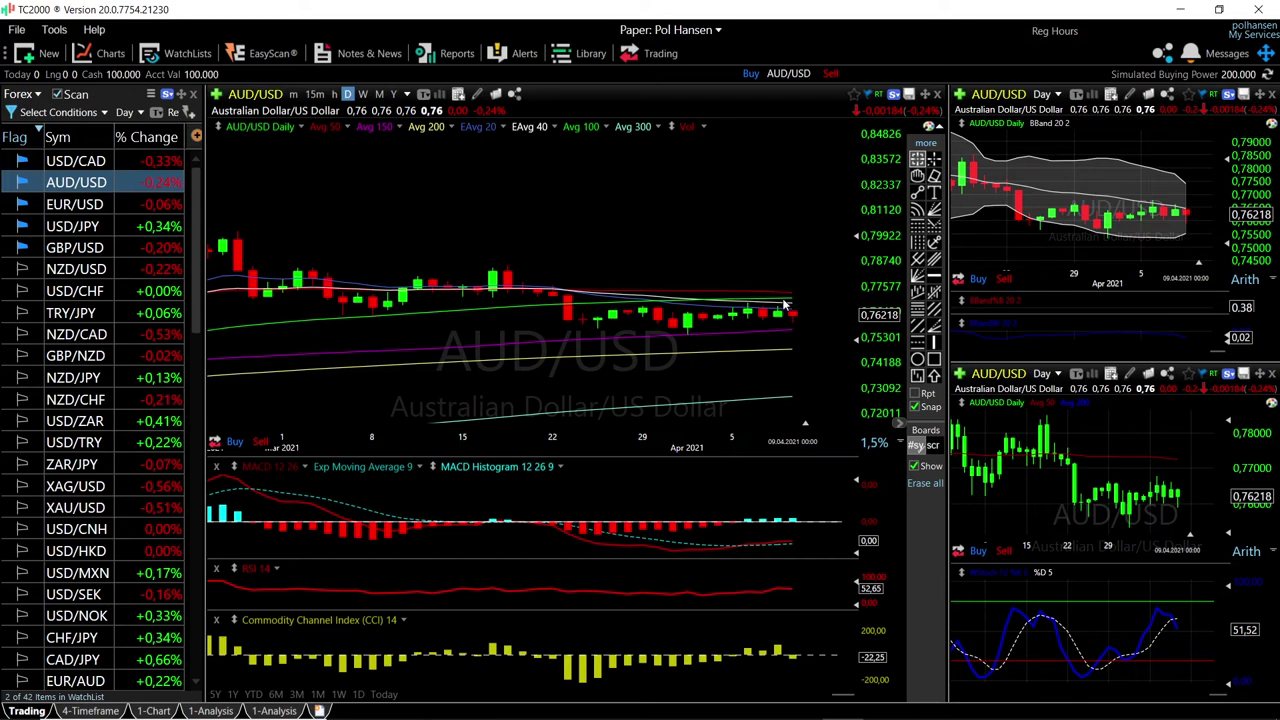
{"action": "scroll", "coordinate": [791, 348], "scroll_direction": "down", "scroll_amount": 5}
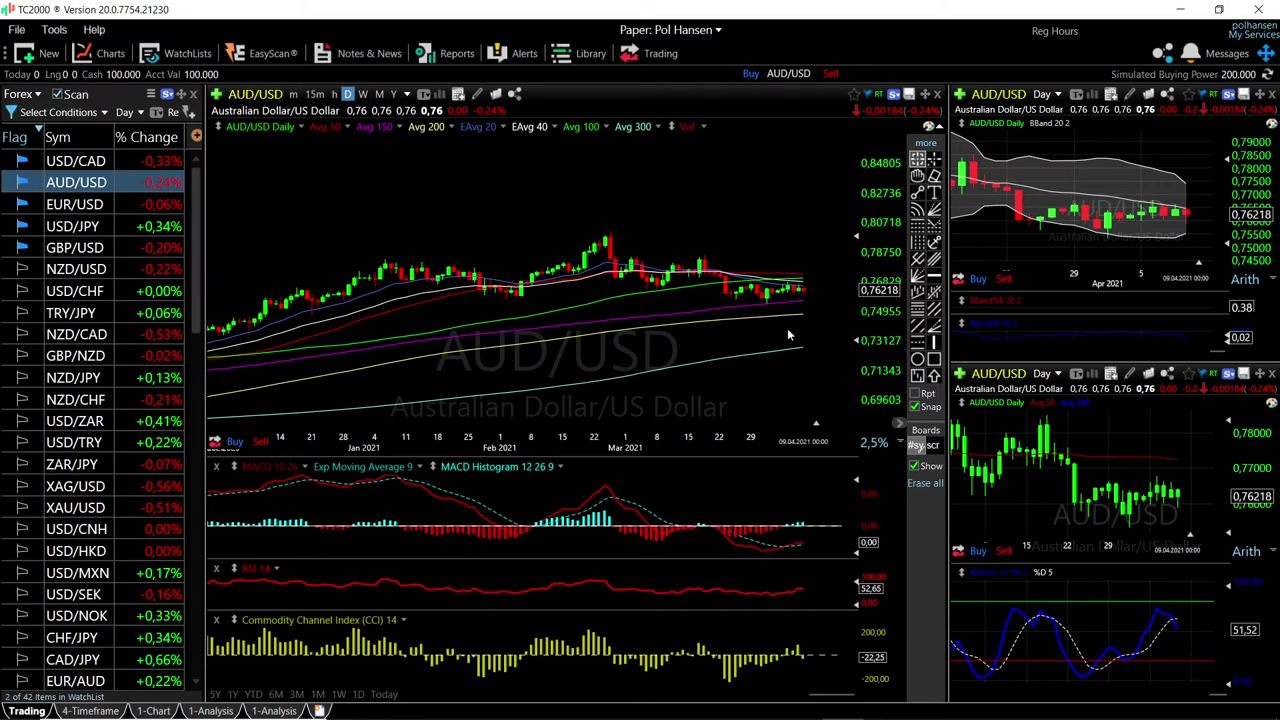
Read the late-February AUD/USD peak and latest Bollinger values, then load USD/CAD
{"action": "left_click", "coordinate": [609, 237]}
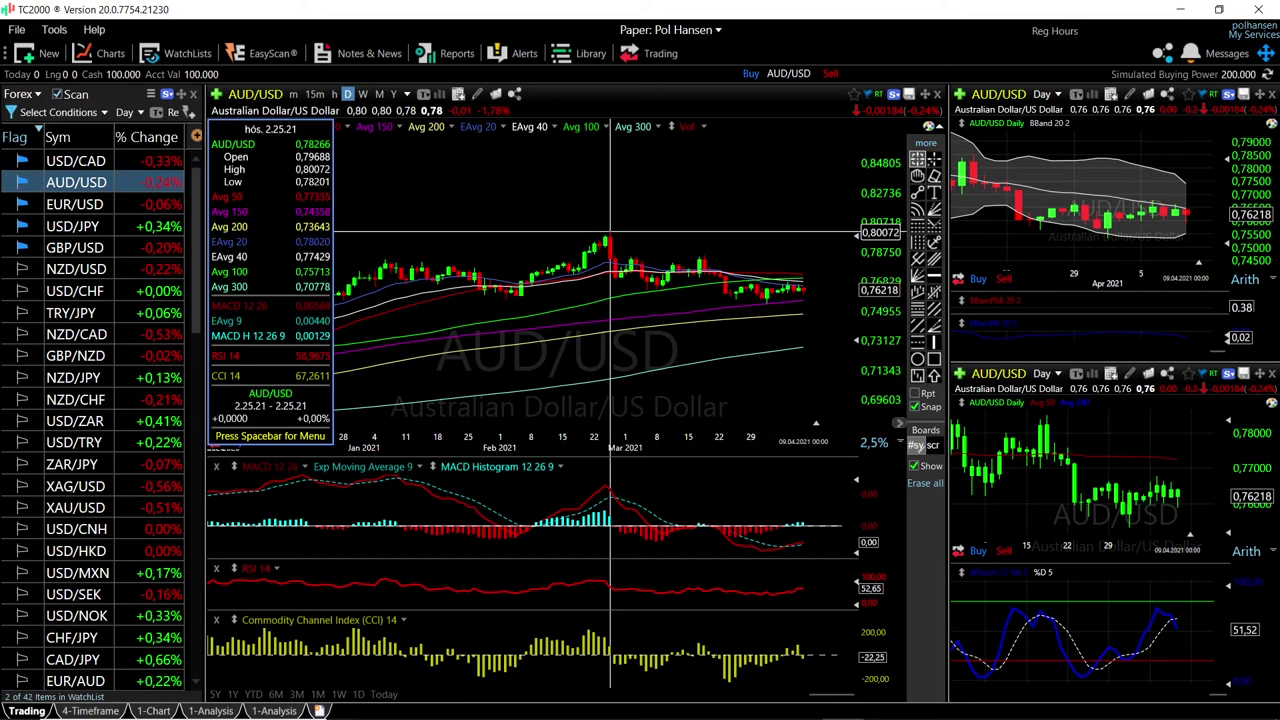
{"action": "left_click", "coordinate": [609, 232]}
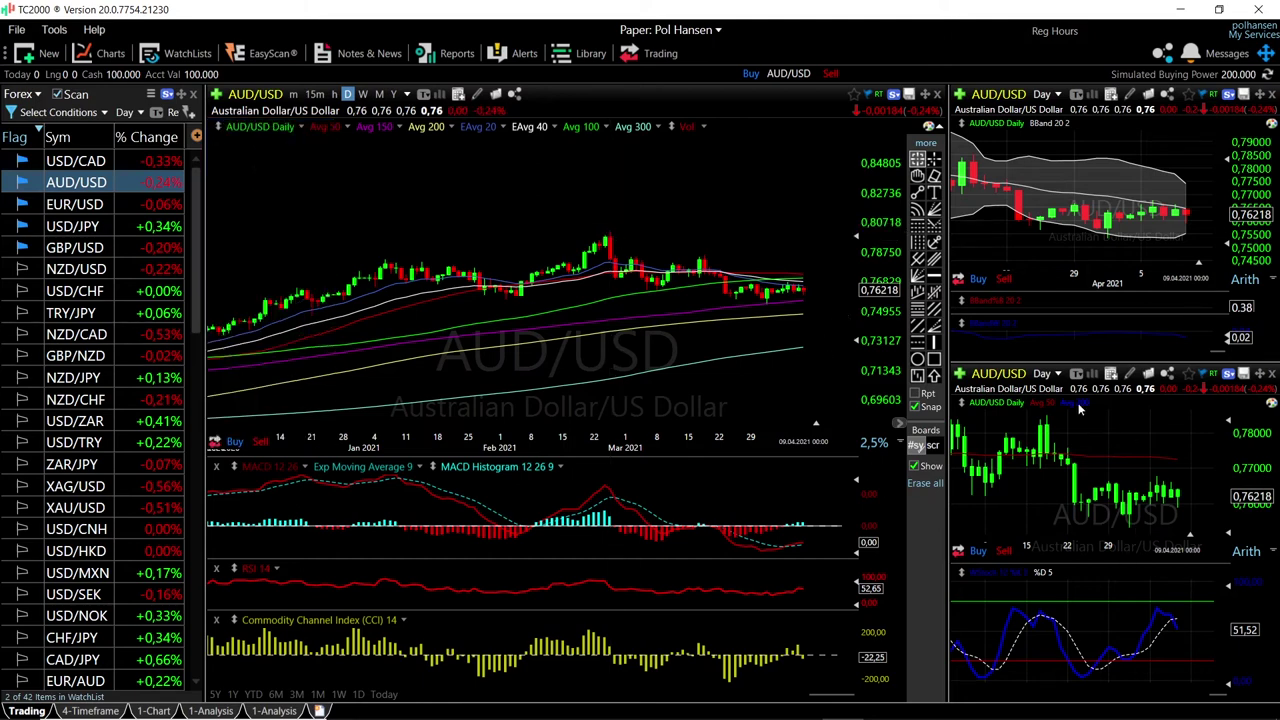
{"action": "scroll", "coordinate": [795, 555], "scroll_direction": "up", "scroll_amount": 3}
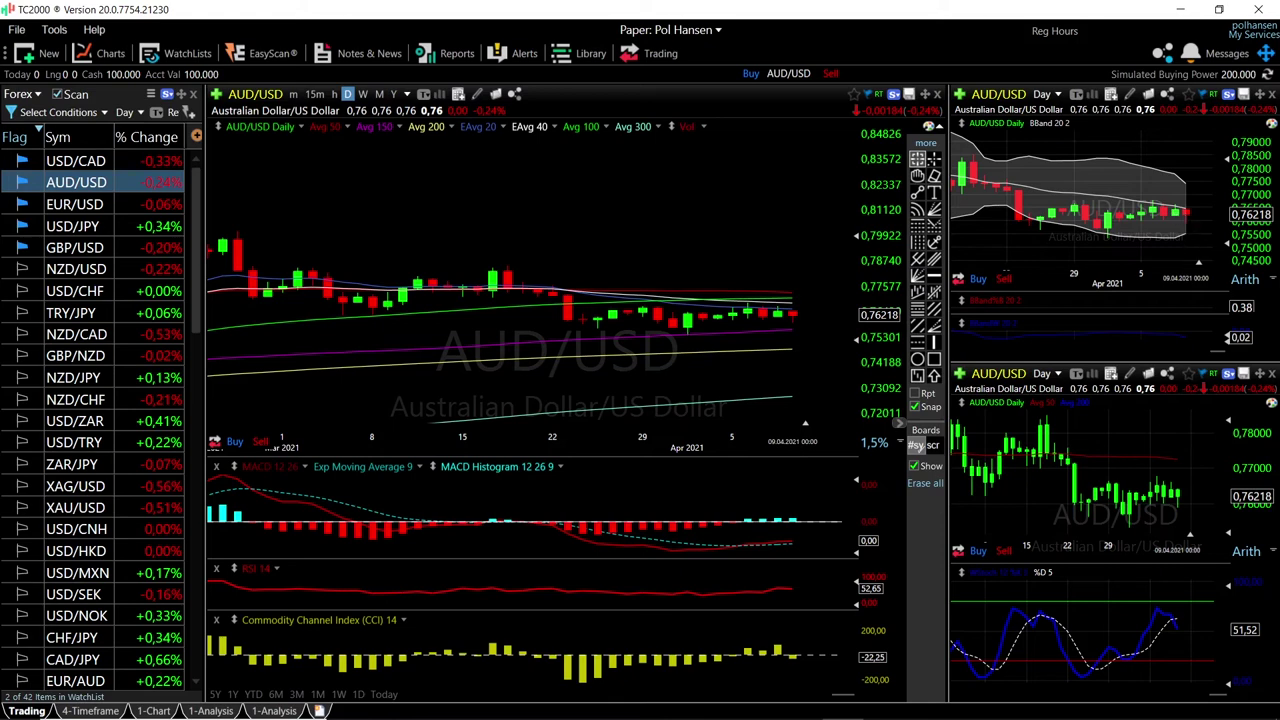
{"action": "left_click", "coordinate": [1186, 235]}
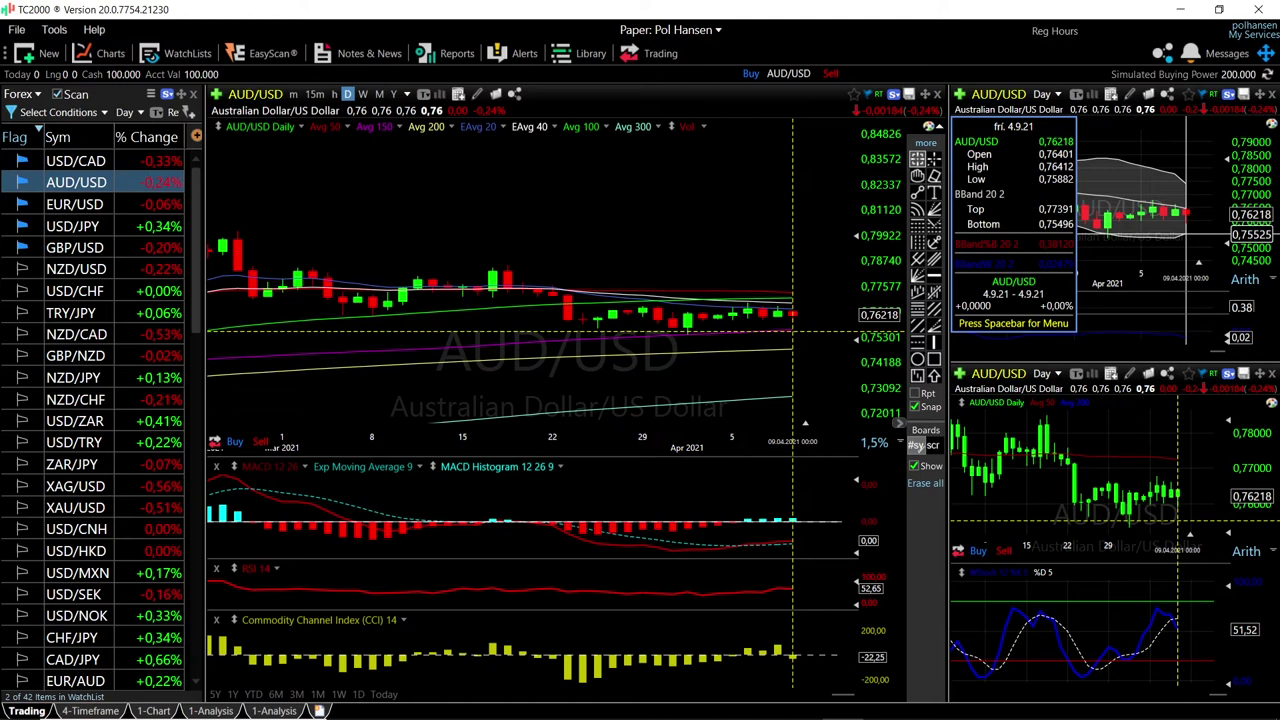
{"action": "left_click", "coordinate": [1186, 213]}
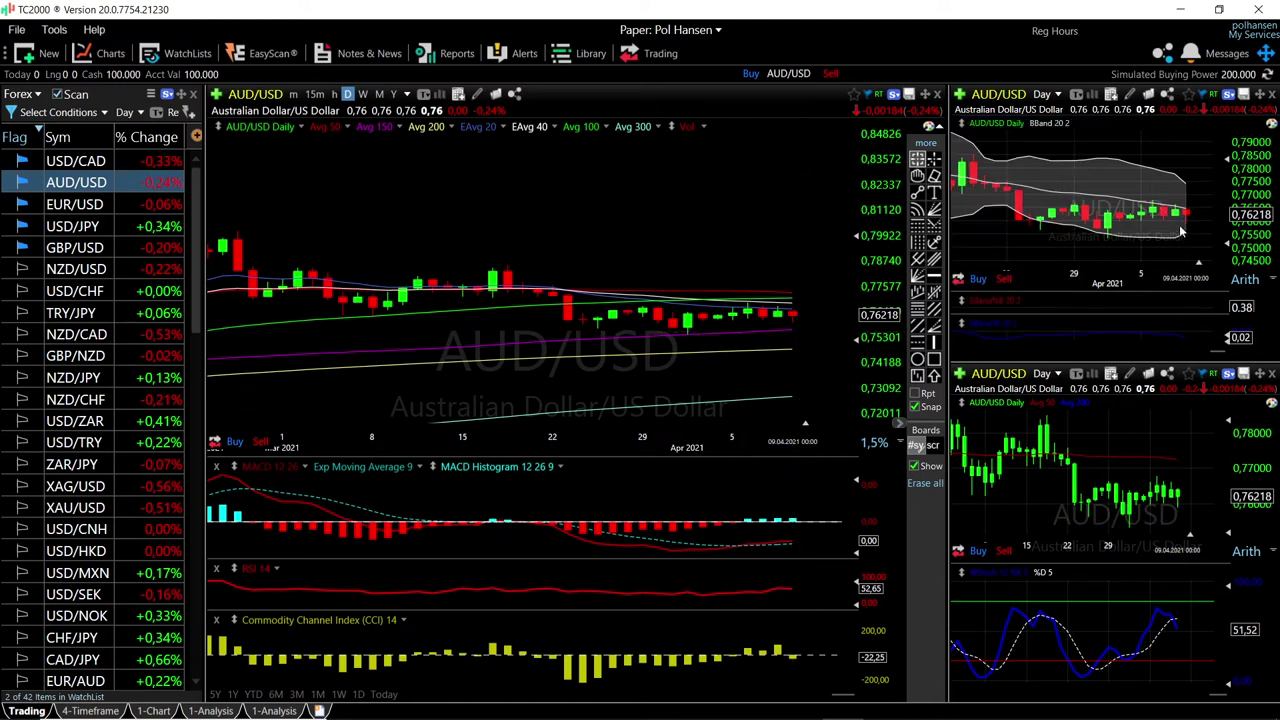
{"action": "key", "text": "Up"}
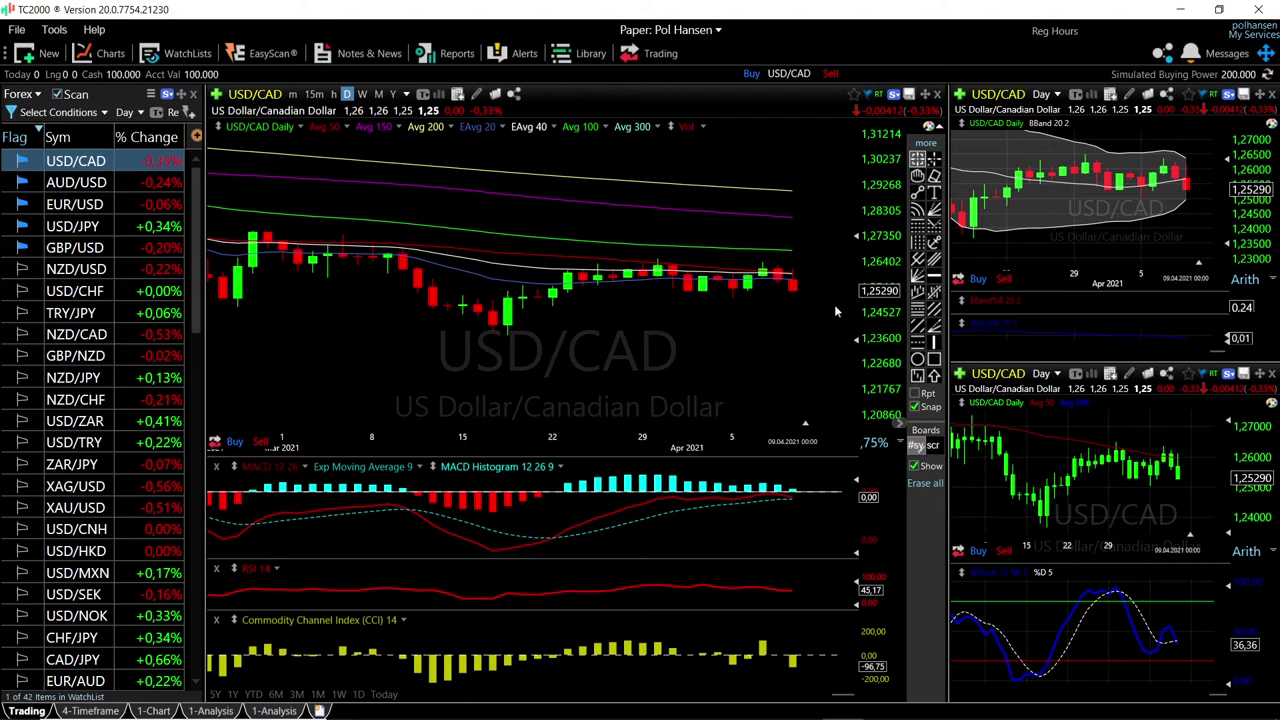
{"action": "scroll", "coordinate": [690, 293], "scroll_direction": "down", "scroll_amount": 2}
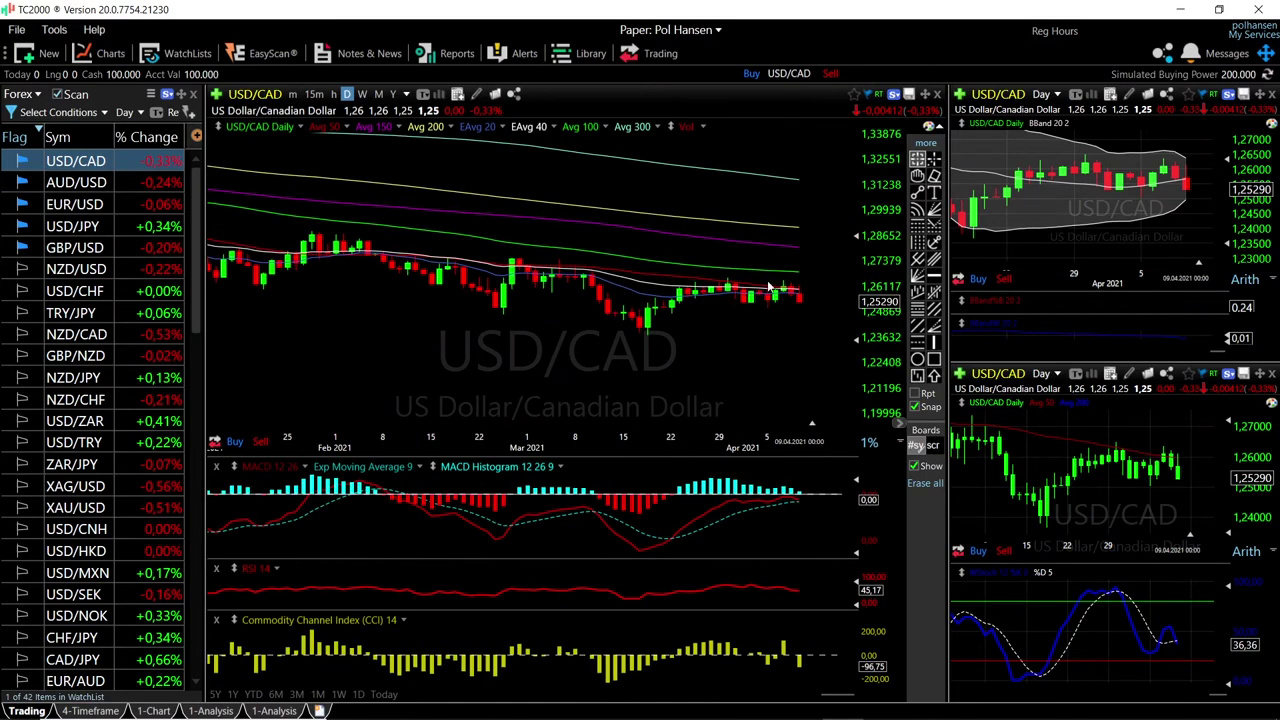
{"action": "scroll", "coordinate": [725, 300], "scroll_direction": "down", "scroll_amount": 3}
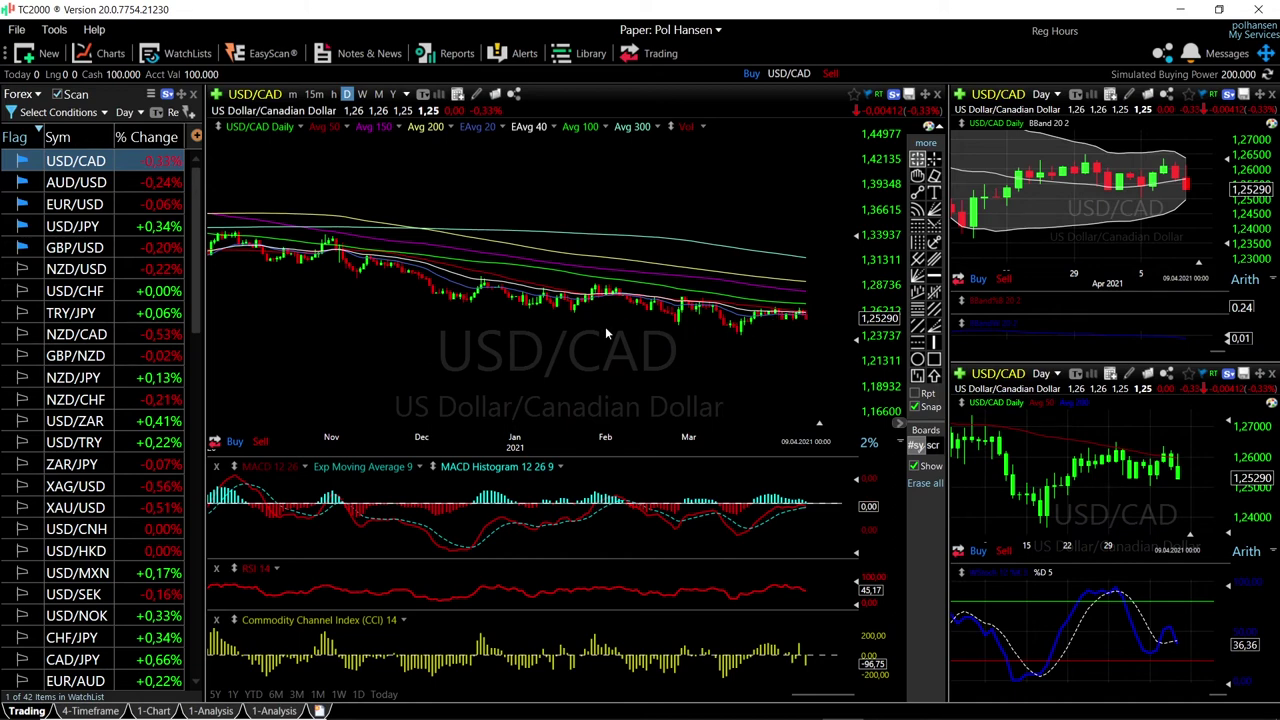
Draw a horizontal support line at 1,23653 and measure the latest candle's price change
{"action": "left_click", "coordinate": [934, 275]}
{"action": "left_click", "coordinate": [749, 344]}
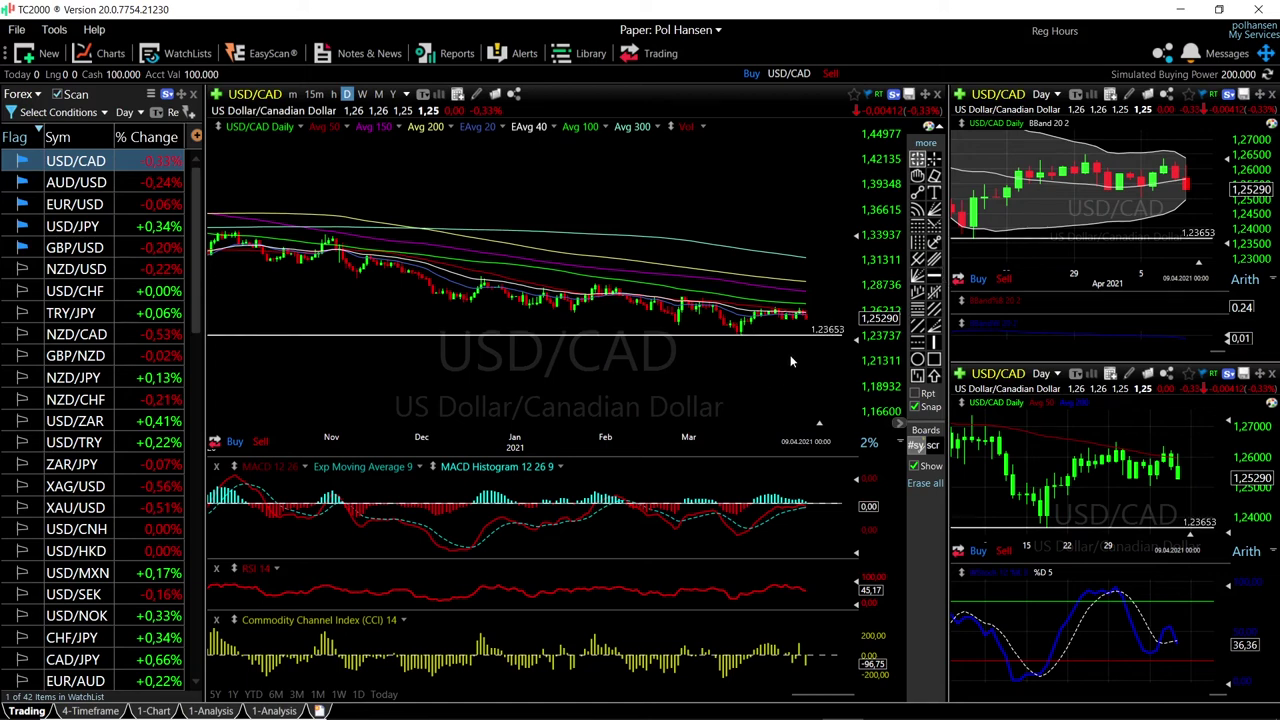
{"action": "scroll", "coordinate": [786, 358], "scroll_direction": "up", "scroll_amount": 3}
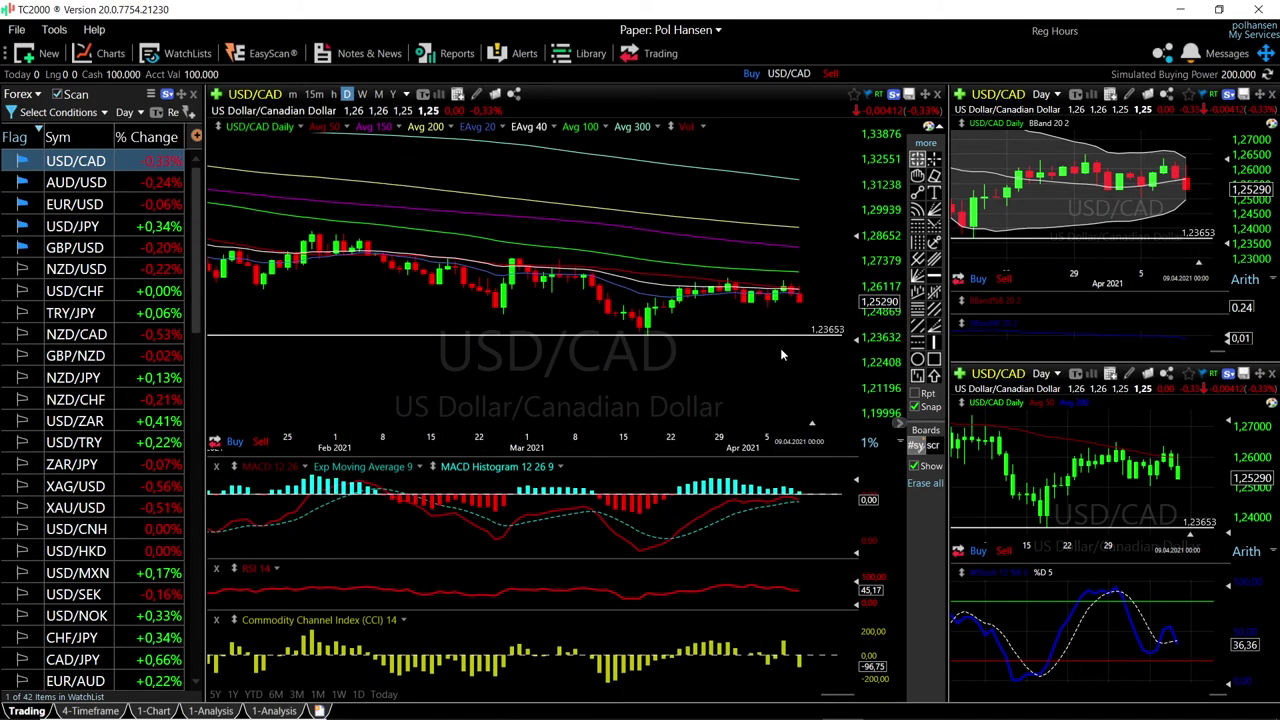
{"action": "scroll", "coordinate": [780, 348], "scroll_direction": "up", "scroll_amount": 2}
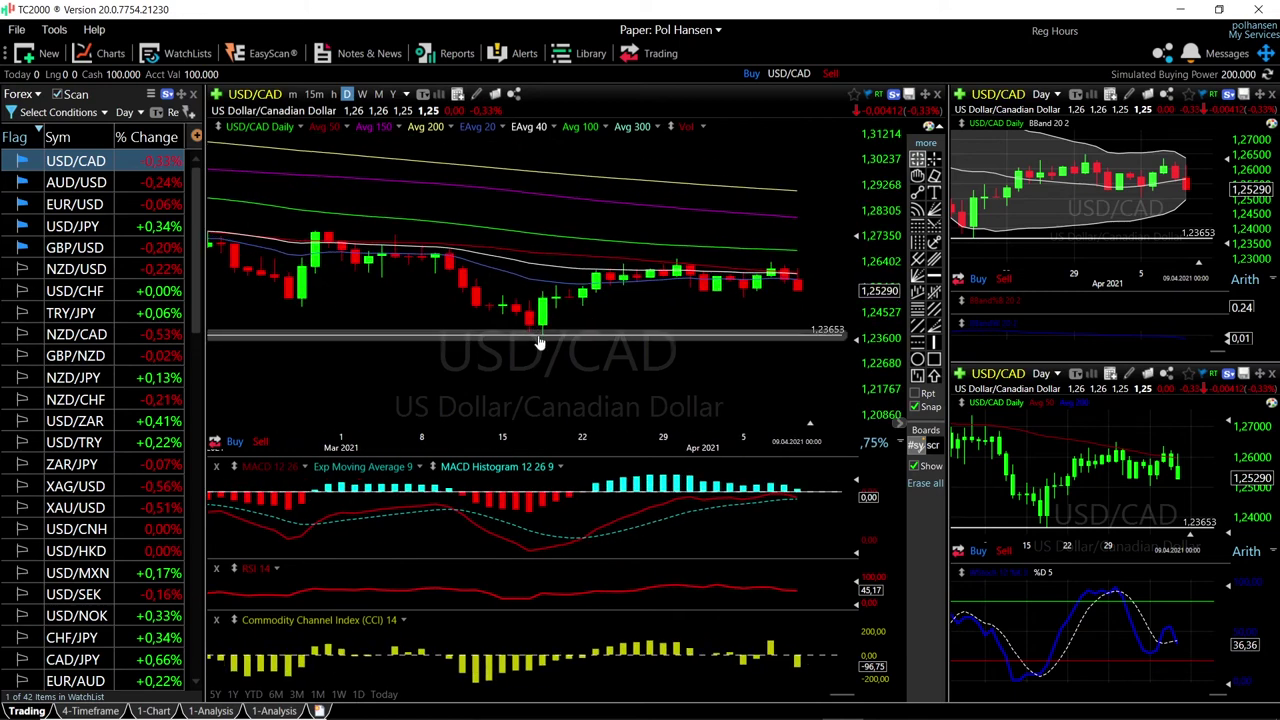
{"action": "left_click_drag", "start_coordinate": [800, 290], "coordinate": [797, 333]}
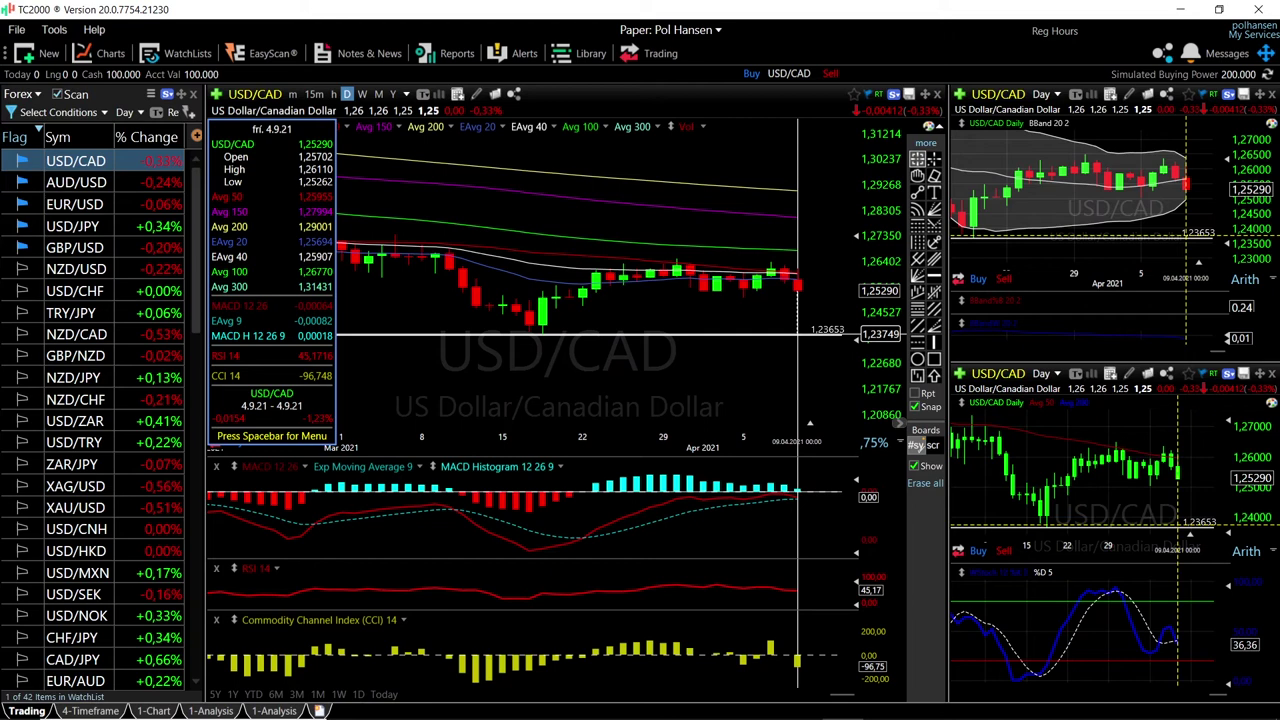
{"action": "left_click_drag", "start_coordinate": [797, 333], "coordinate": [797, 333]}
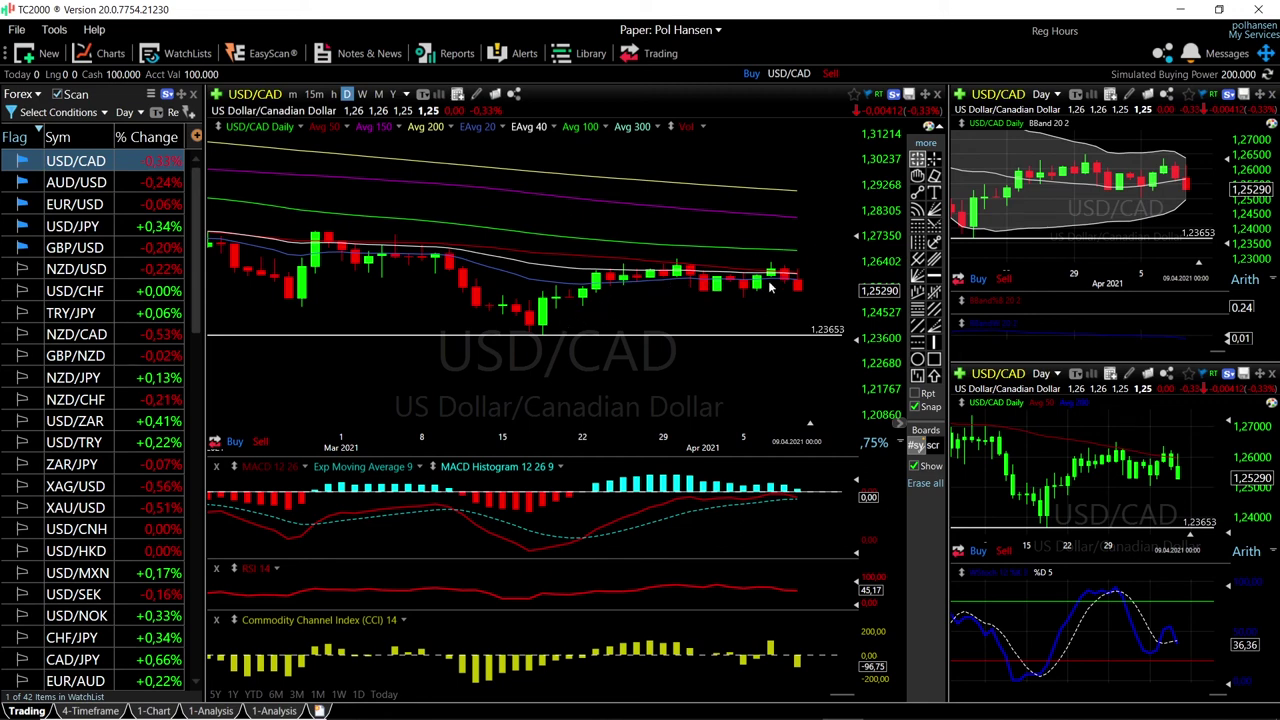
Draw a second horizontal line at the 1,25290 latest close
{"action": "left_click", "coordinate": [935, 276]}
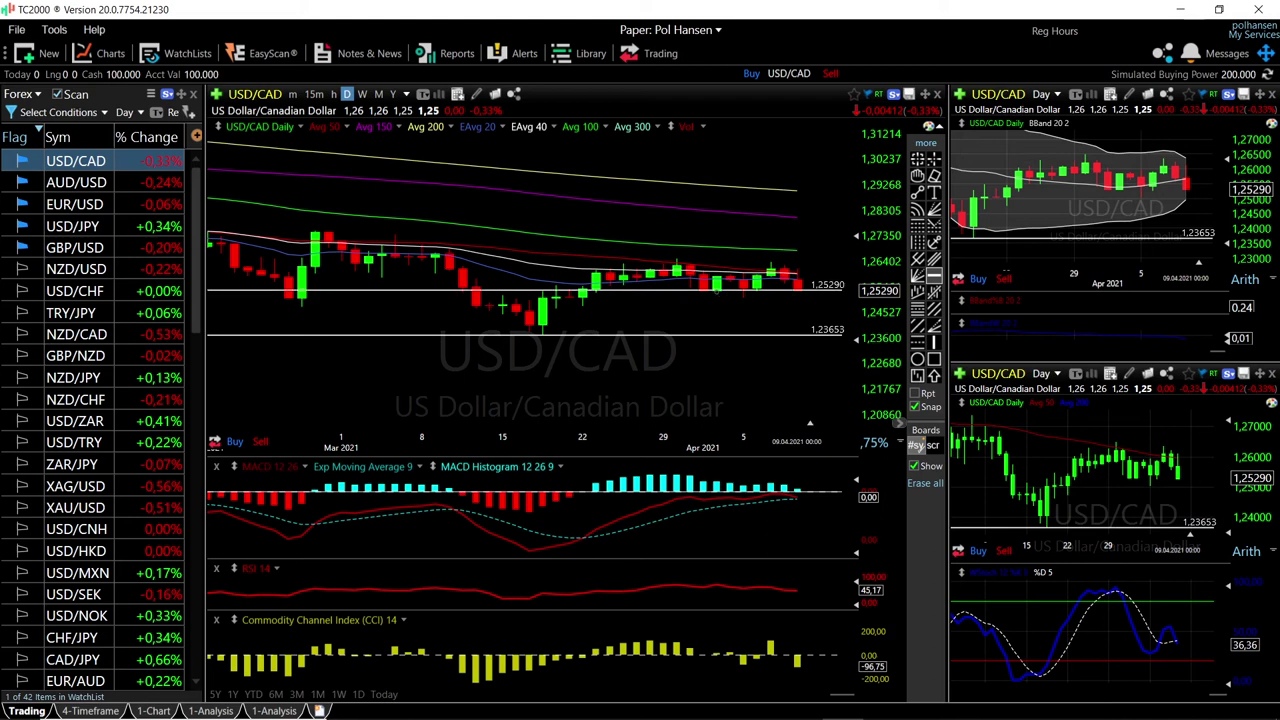
{"action": "left_click", "coordinate": [778, 288]}
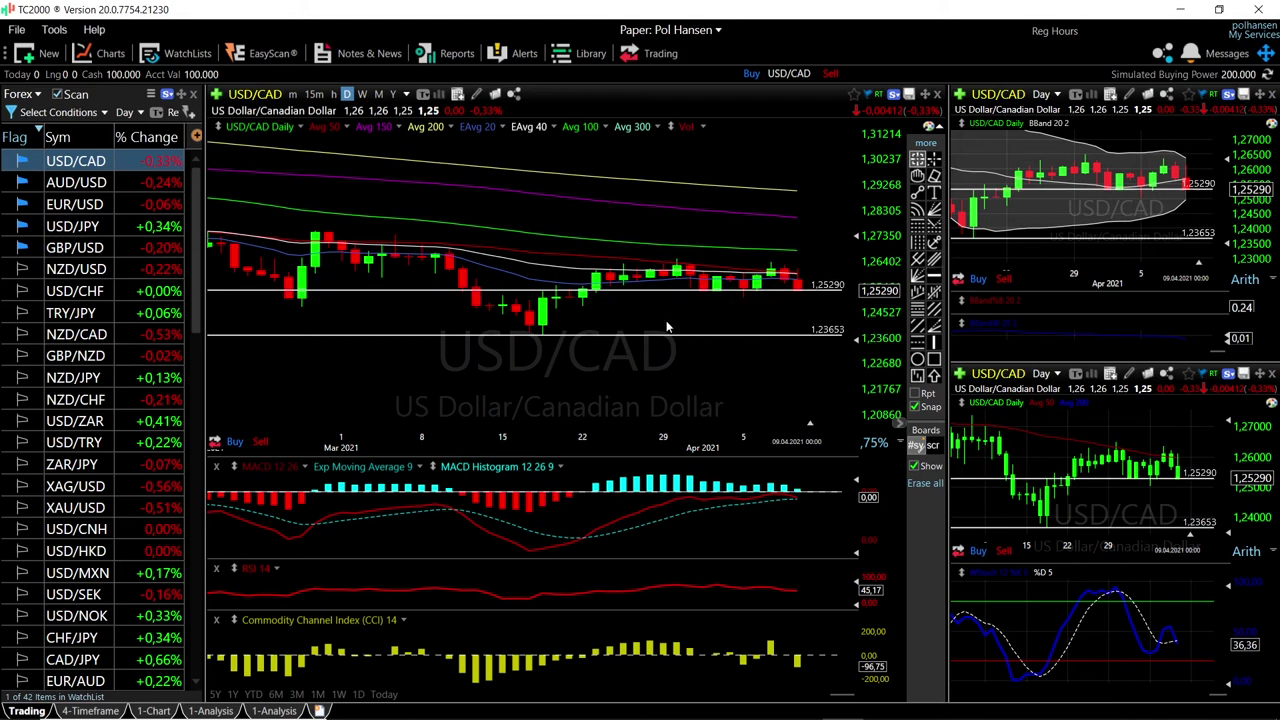